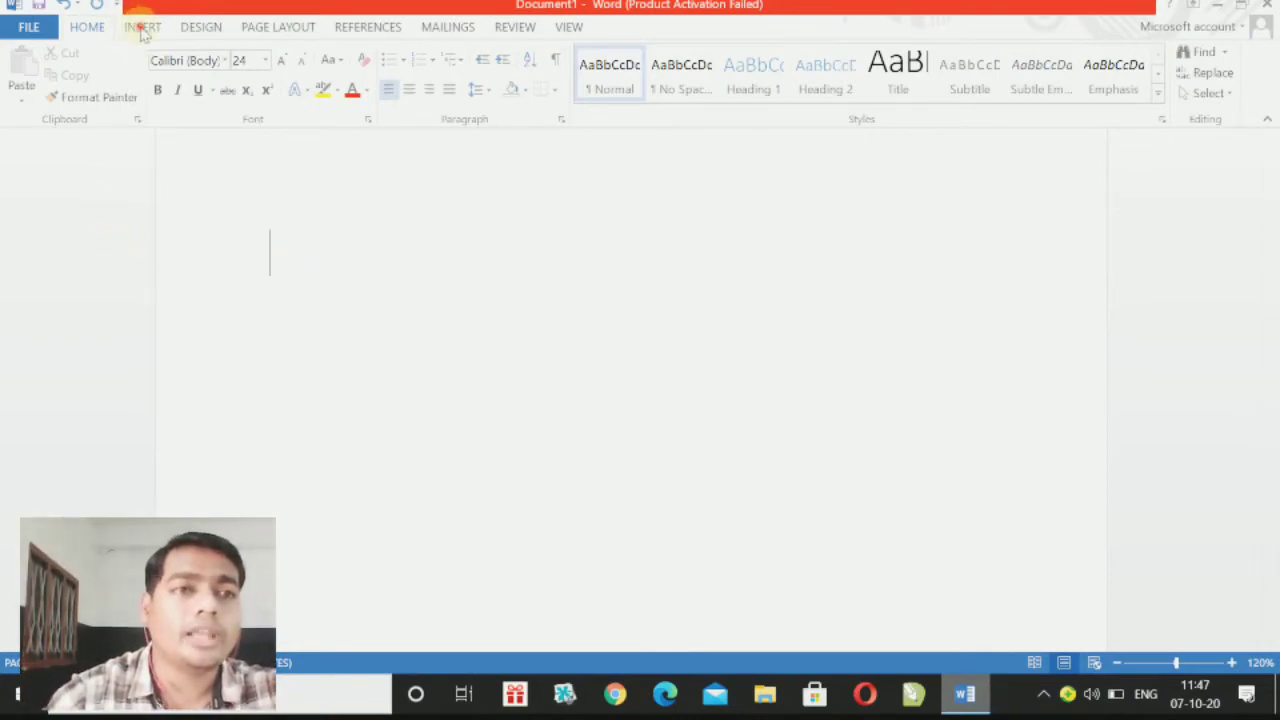
# Insert a table with 5 columns, 2 rows and automatic fixed column width on the blank page, and undo the insertion.
pyautogui.click(142, 28)
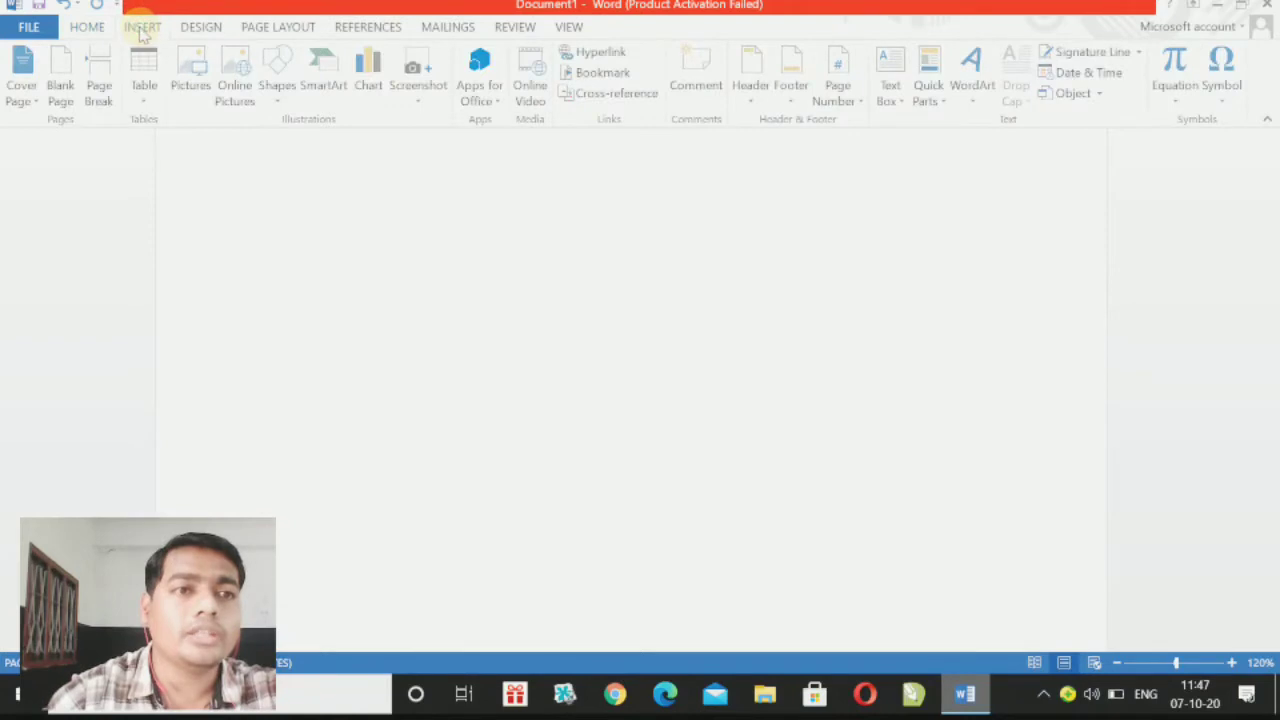
pyautogui.click(145, 98)
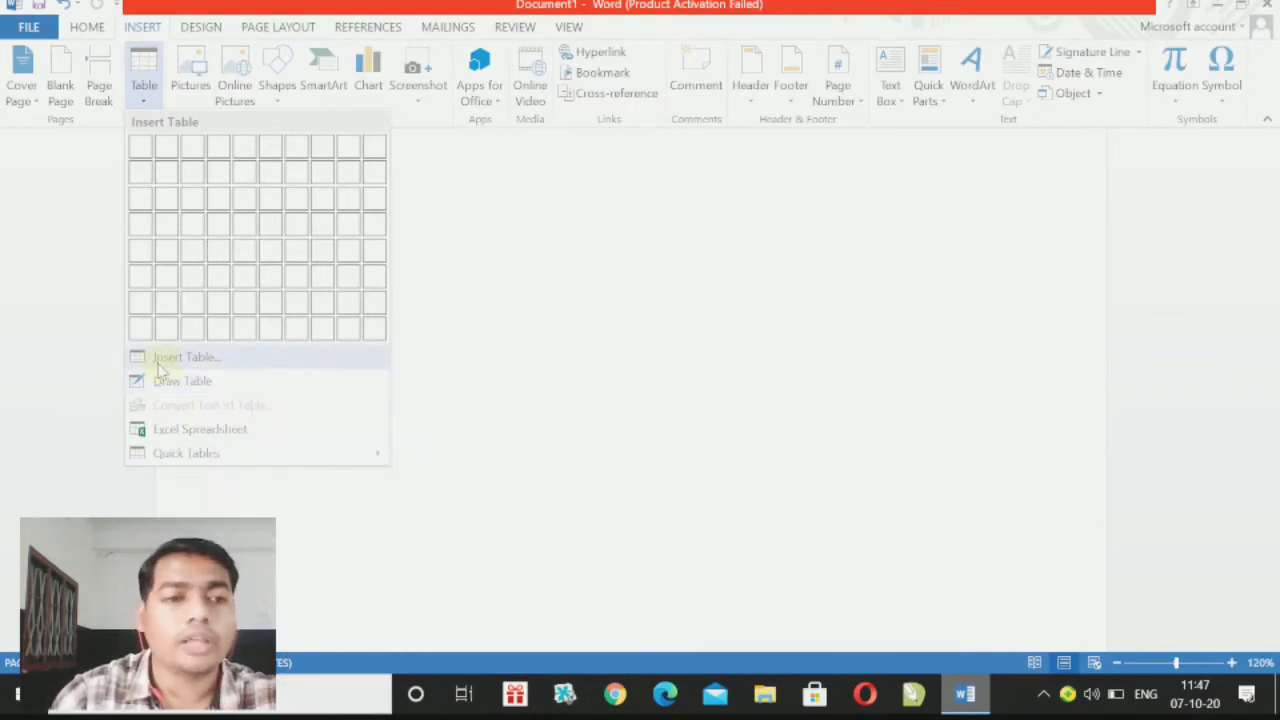
pyautogui.click(208, 362)
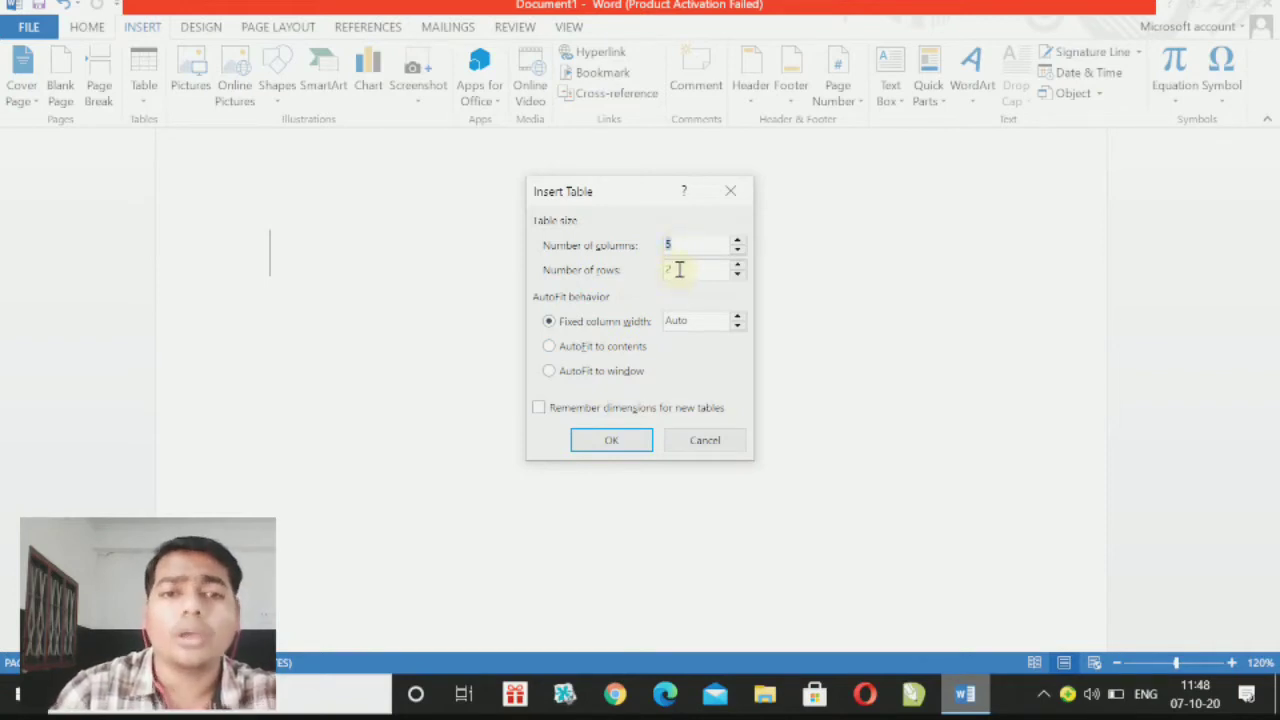
pyautogui.click(620, 441)
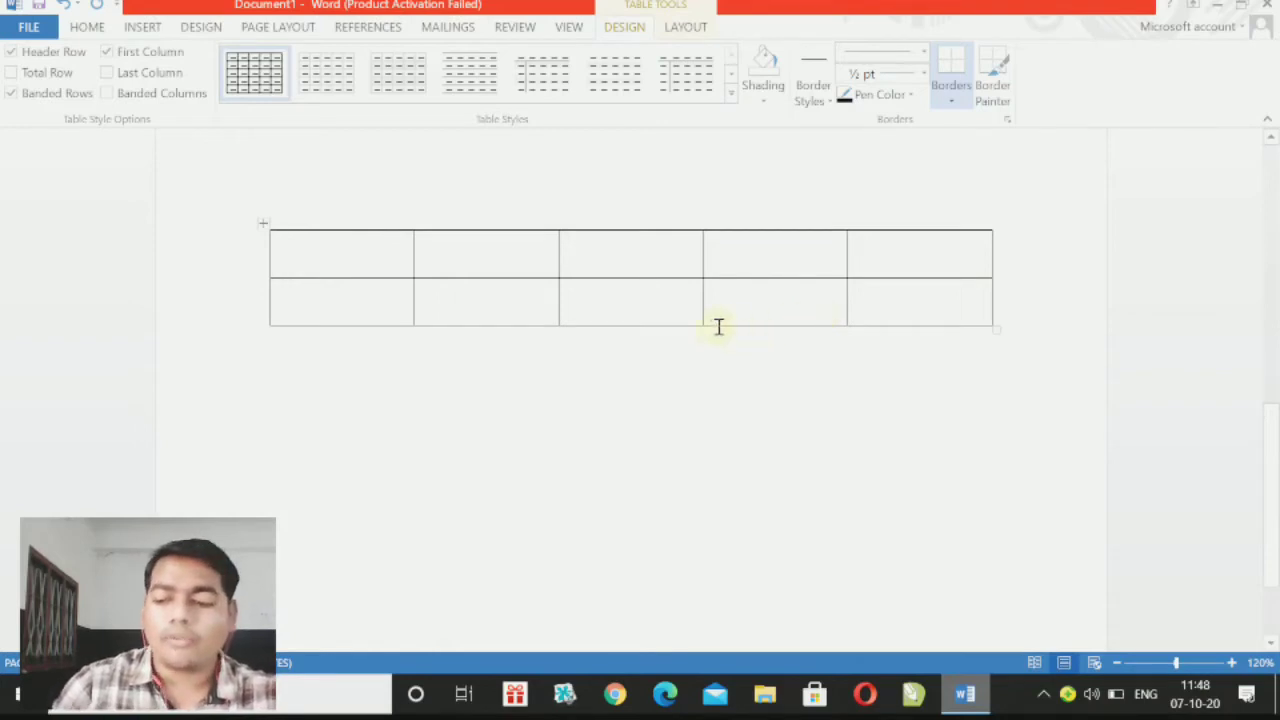
pyautogui.click(63, 5)
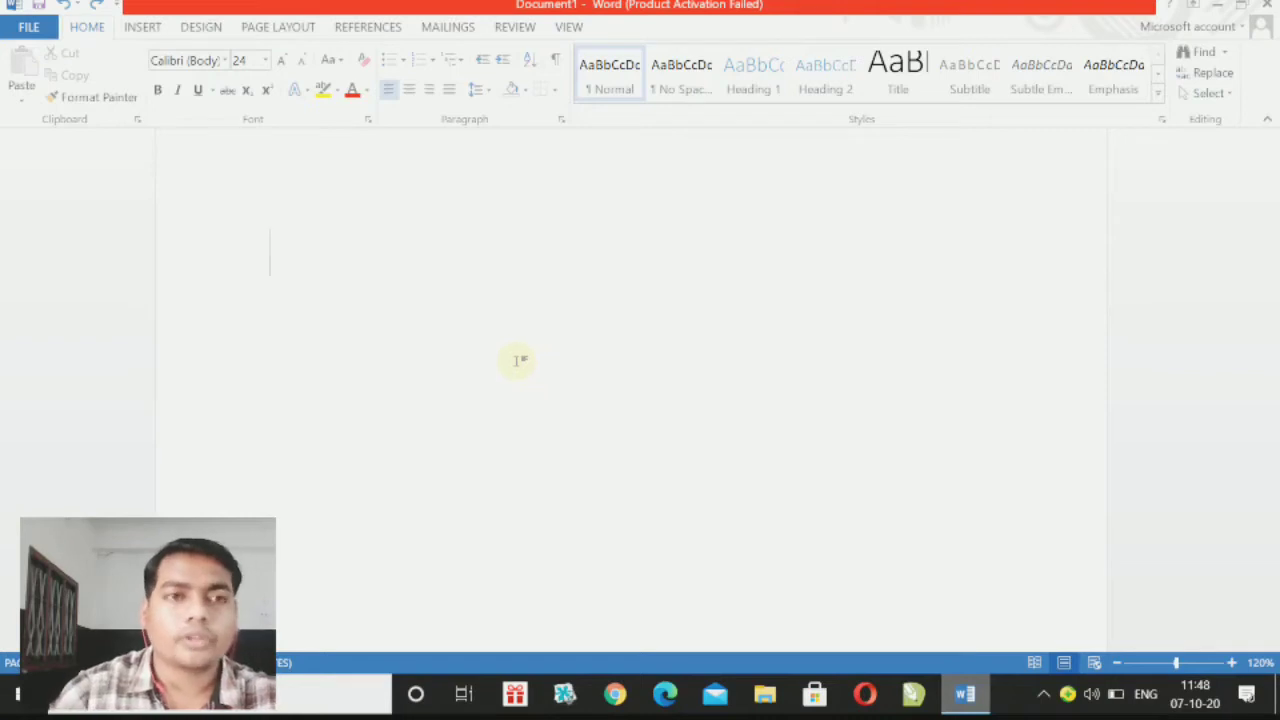
# Draw a table outline about 15.5 cm wide and 6.7 cm high freehand on the blank page.
pyautogui.click(143, 26)
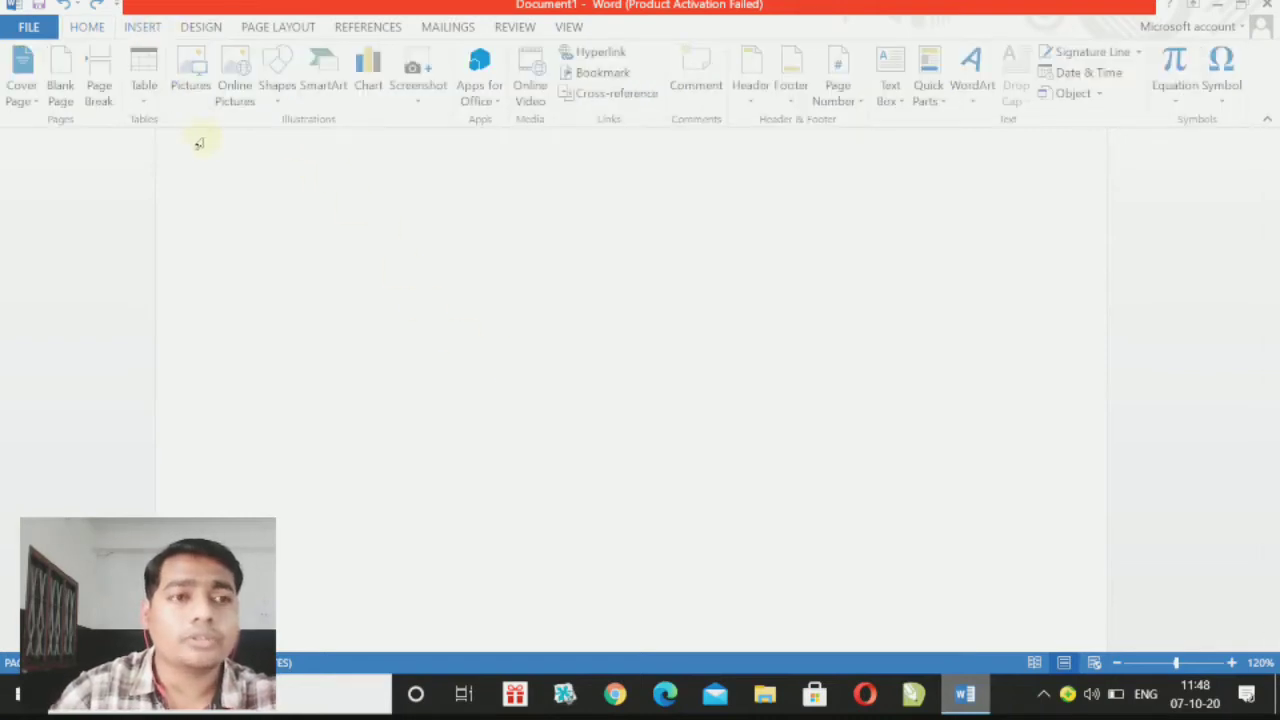
pyautogui.click(143, 80)
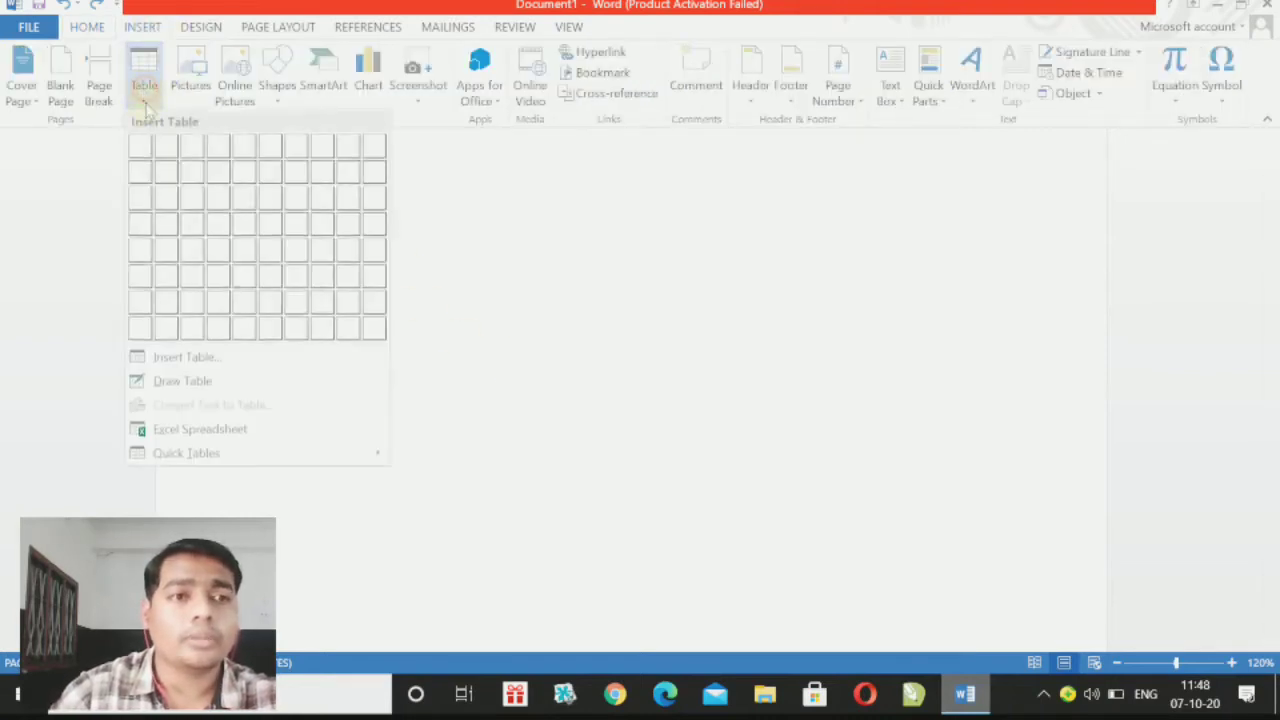
pyautogui.click(173, 382)
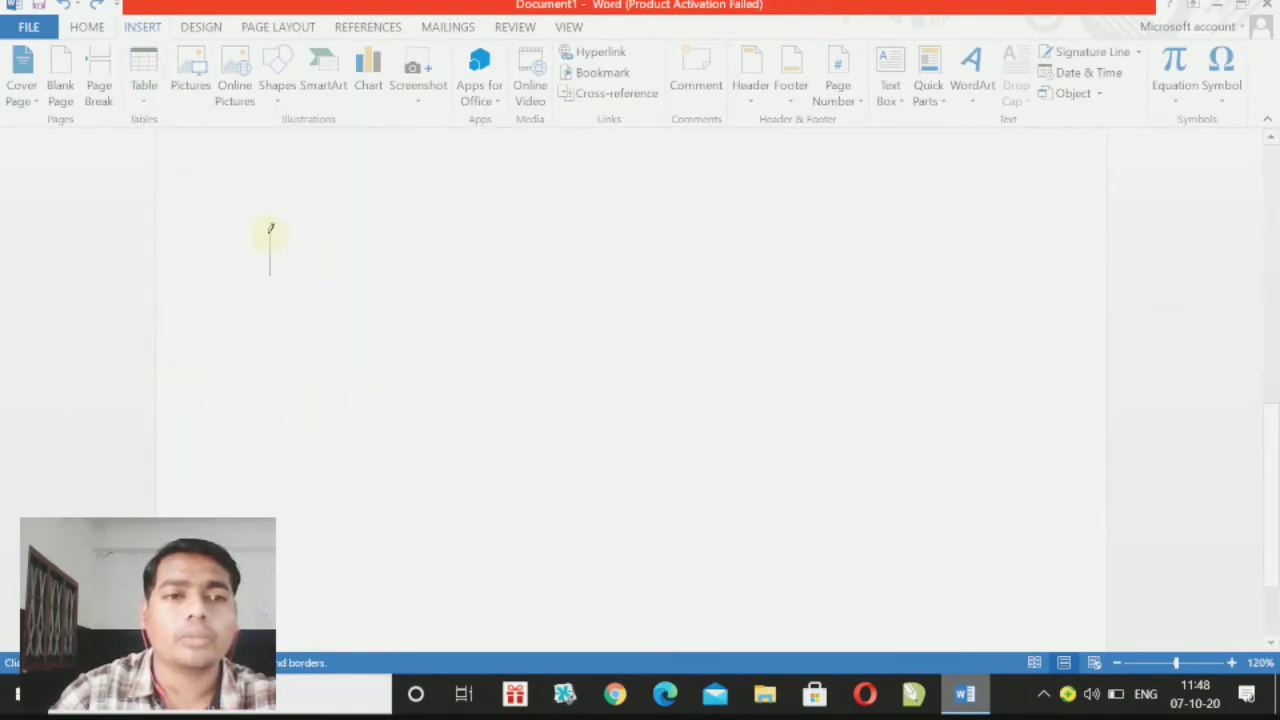
pyautogui.moveTo(271, 233)
pyautogui.mouseDown()
pyautogui.moveTo(371, 254)
pyautogui.moveTo(748, 420)
pyautogui.mouseUp()
pyautogui.moveTo(960, 528); pyautogui.dragTo(972, 535)
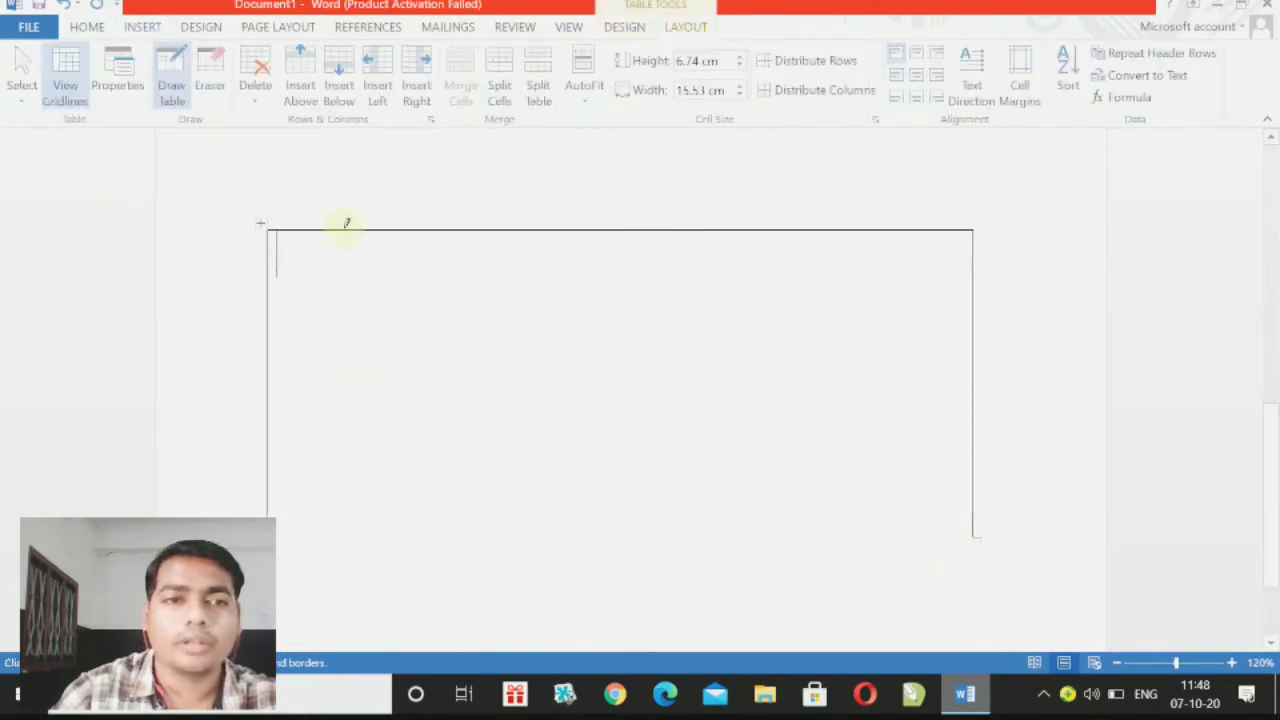
# Try to draw two vertical column lines inside the drawn table, and undo all of the table drawing.
pyautogui.moveTo(343, 229)
pyautogui.mouseDown()
pyautogui.moveTo(343, 466)
pyautogui.moveTo(352, 440)
pyautogui.mouseUp()
pyautogui.moveTo(432, 262)
pyautogui.mouseDown()
pyautogui.moveTo(443, 289)
pyautogui.moveTo(430, 540)
pyautogui.mouseUp()
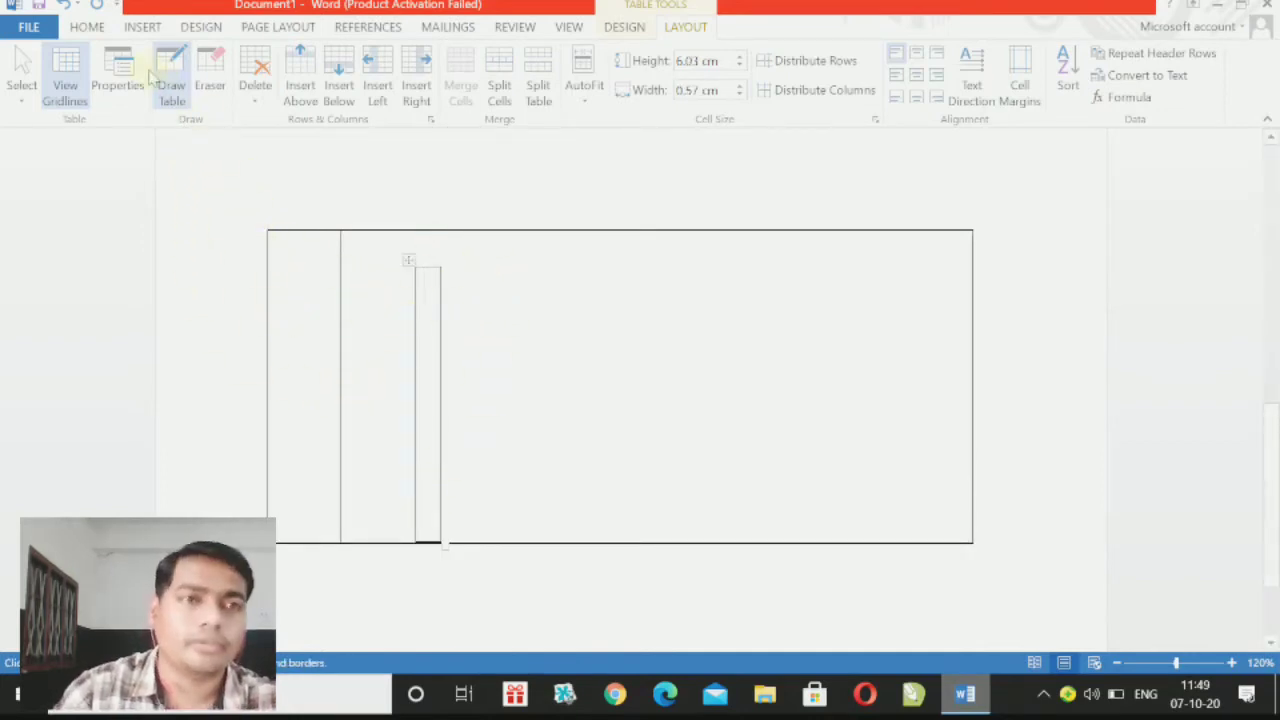
pyautogui.click(62, 5)
pyautogui.click(62, 5)
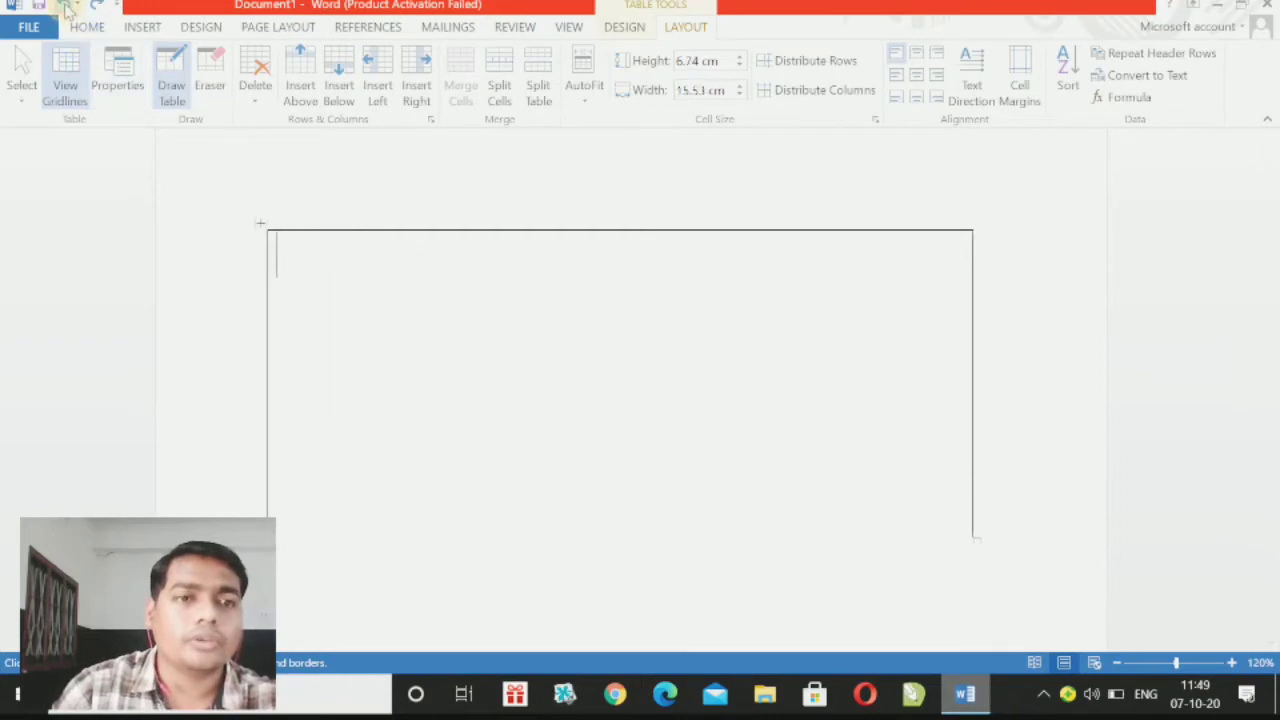
pyautogui.click(62, 5)
# Go back to the existing table under the "3. editing tools" line and place the cursor in its first cell.
pyautogui.scroll(5, 305, 330)
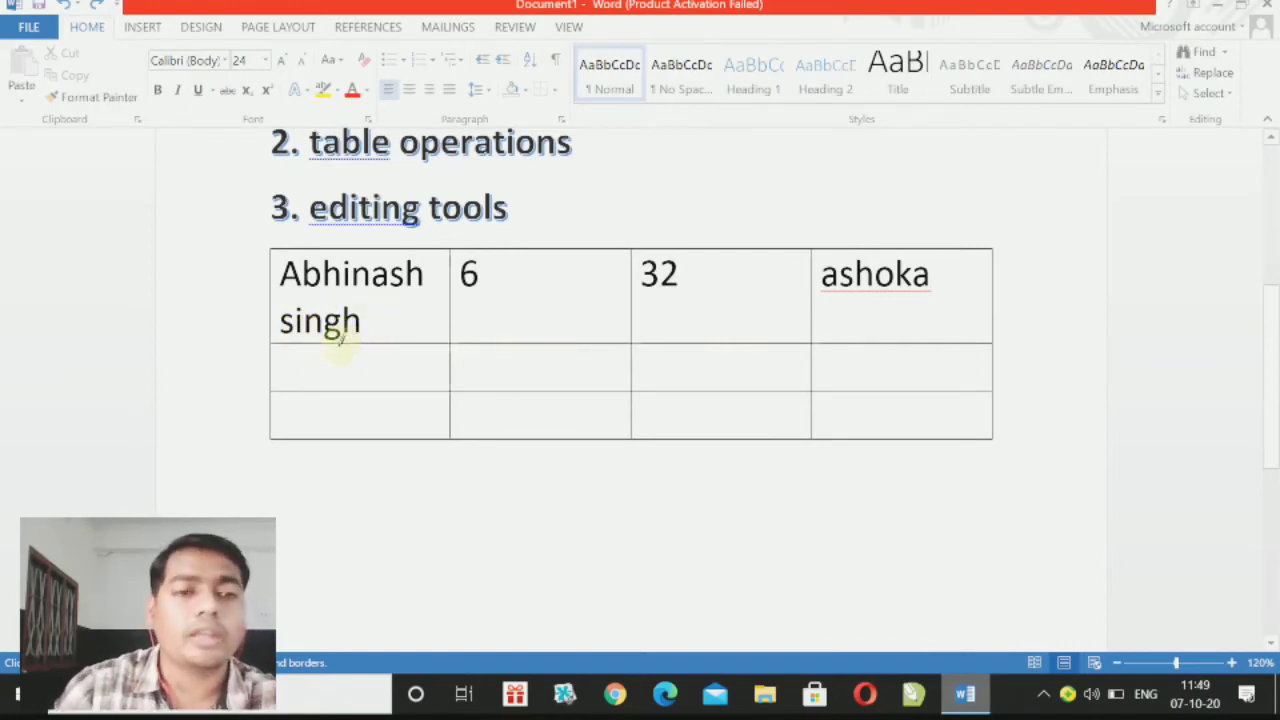
pyautogui.scroll(2, 405, 350)
pyautogui.scroll(-1, 409, 366)
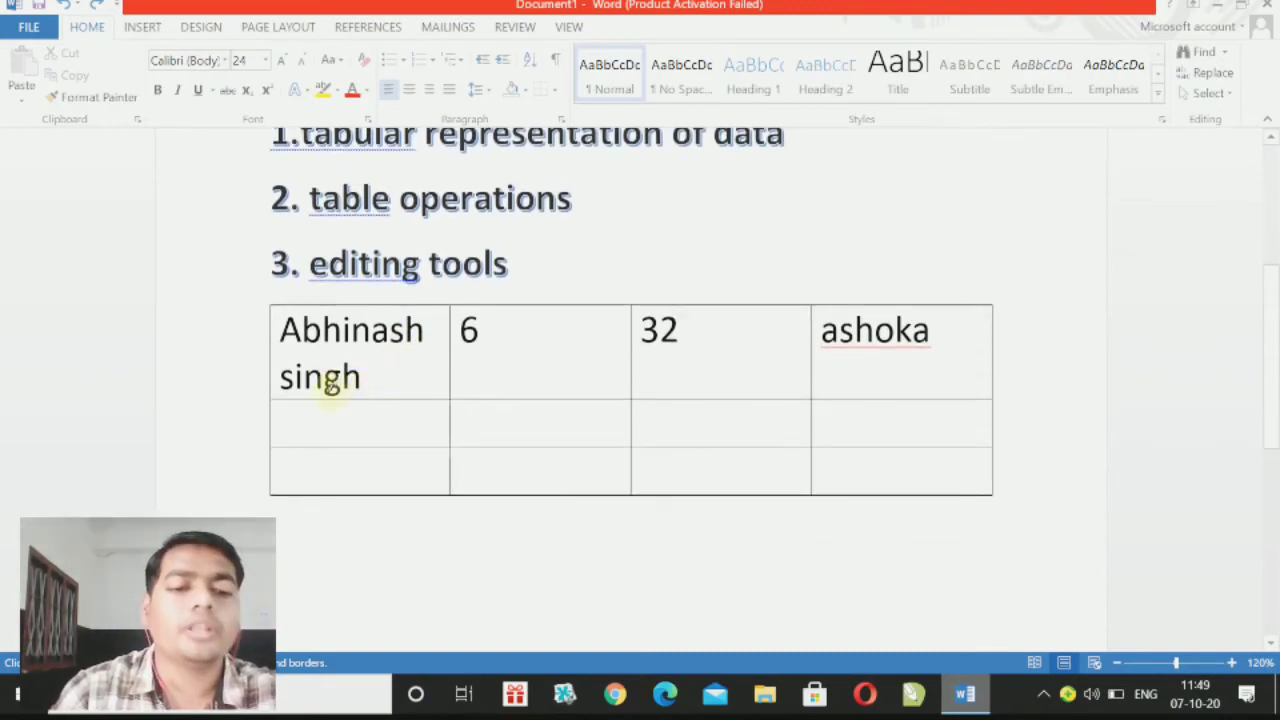
pyautogui.click(380, 368)
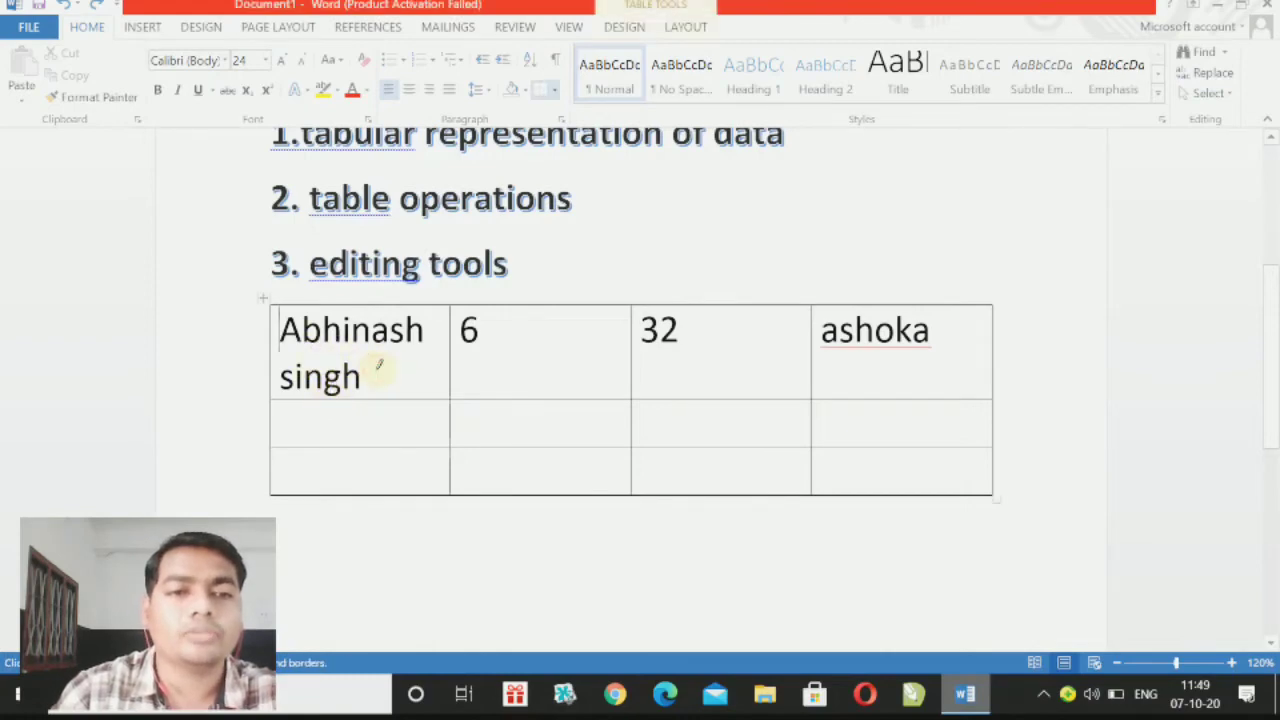
pyautogui.click(142, 27)
pyautogui.click(143, 75)
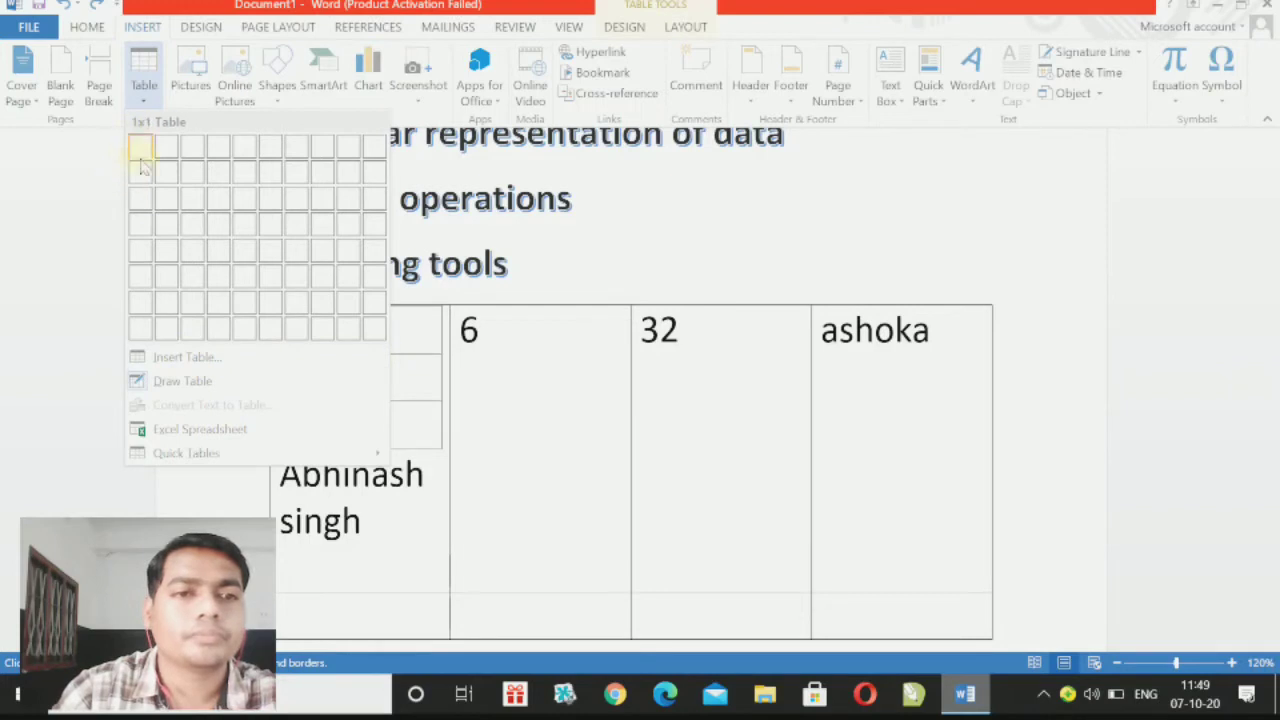
pyautogui.click(100, 164)
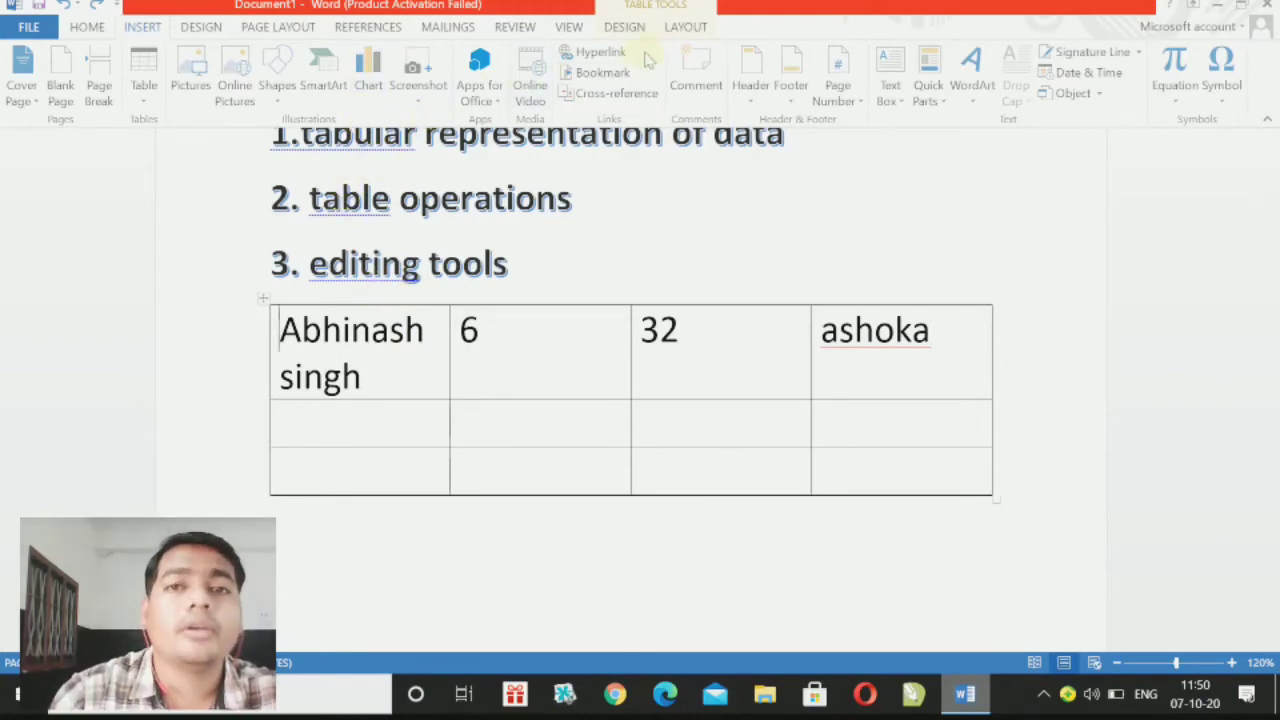
# Select the first row of the table and increase its height to 2.9 cm.
pyautogui.click(686, 27)
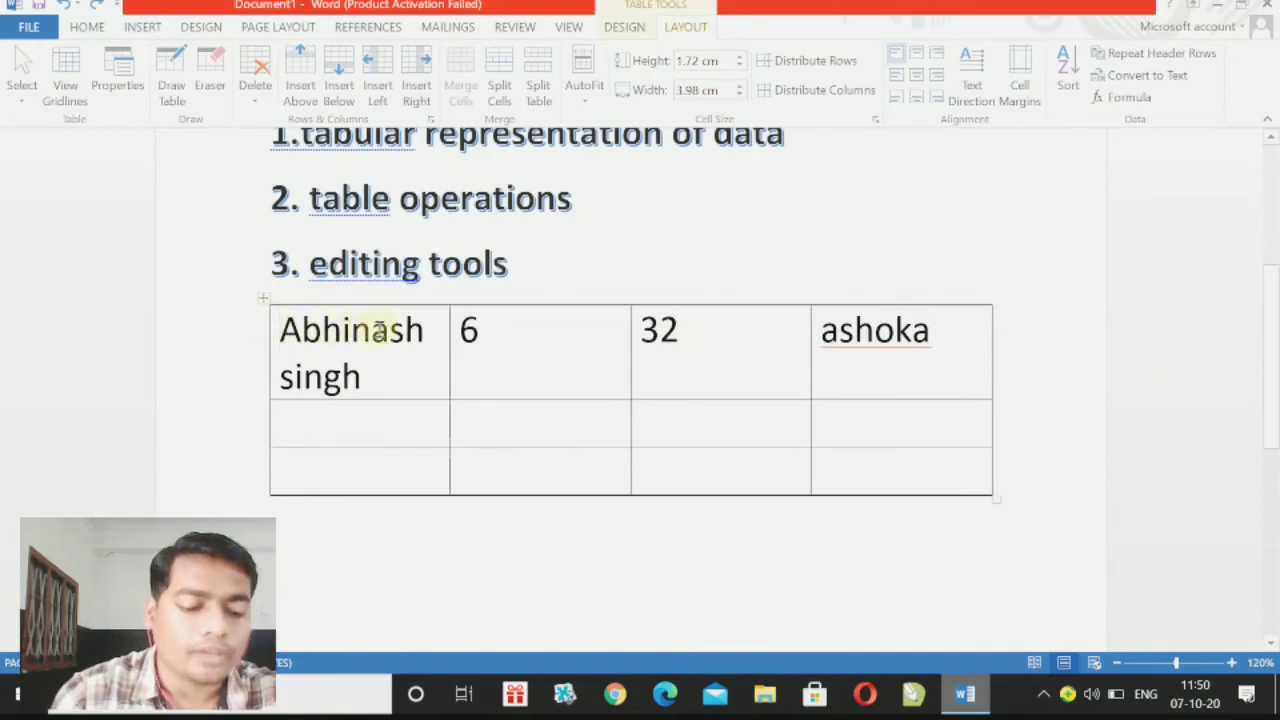
pyautogui.click(246, 346)
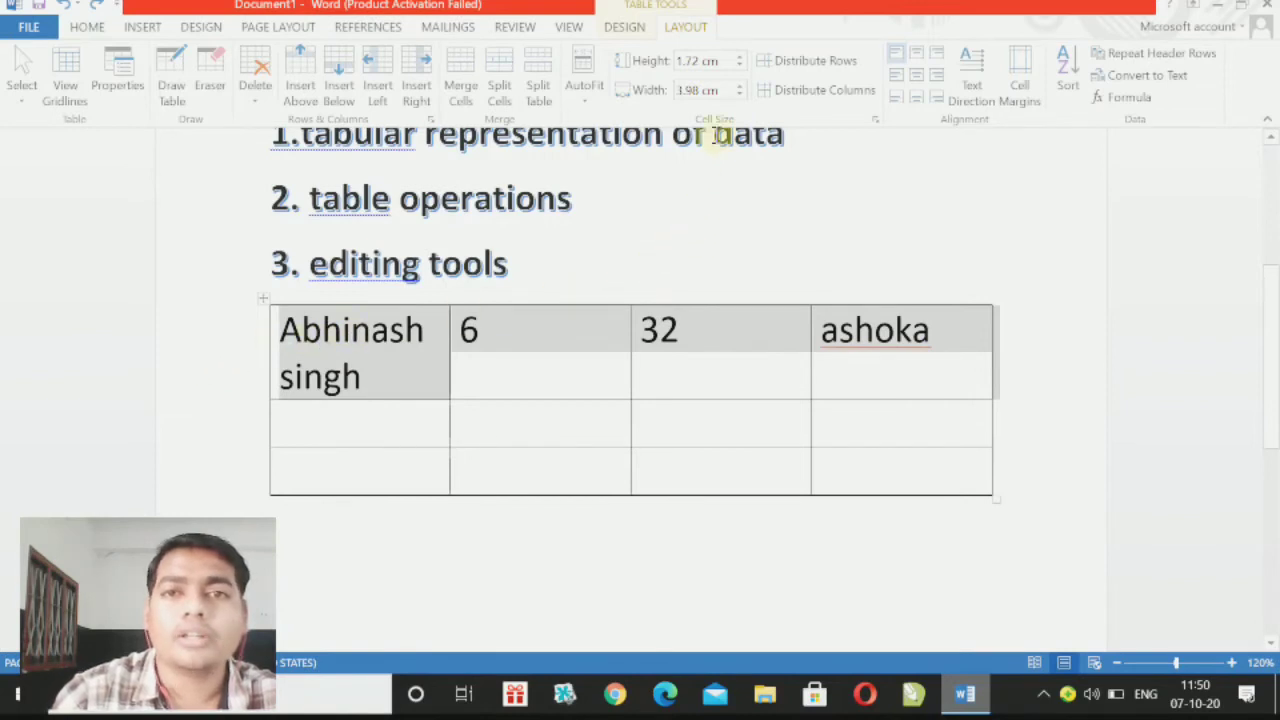
pyautogui.click(740, 58)
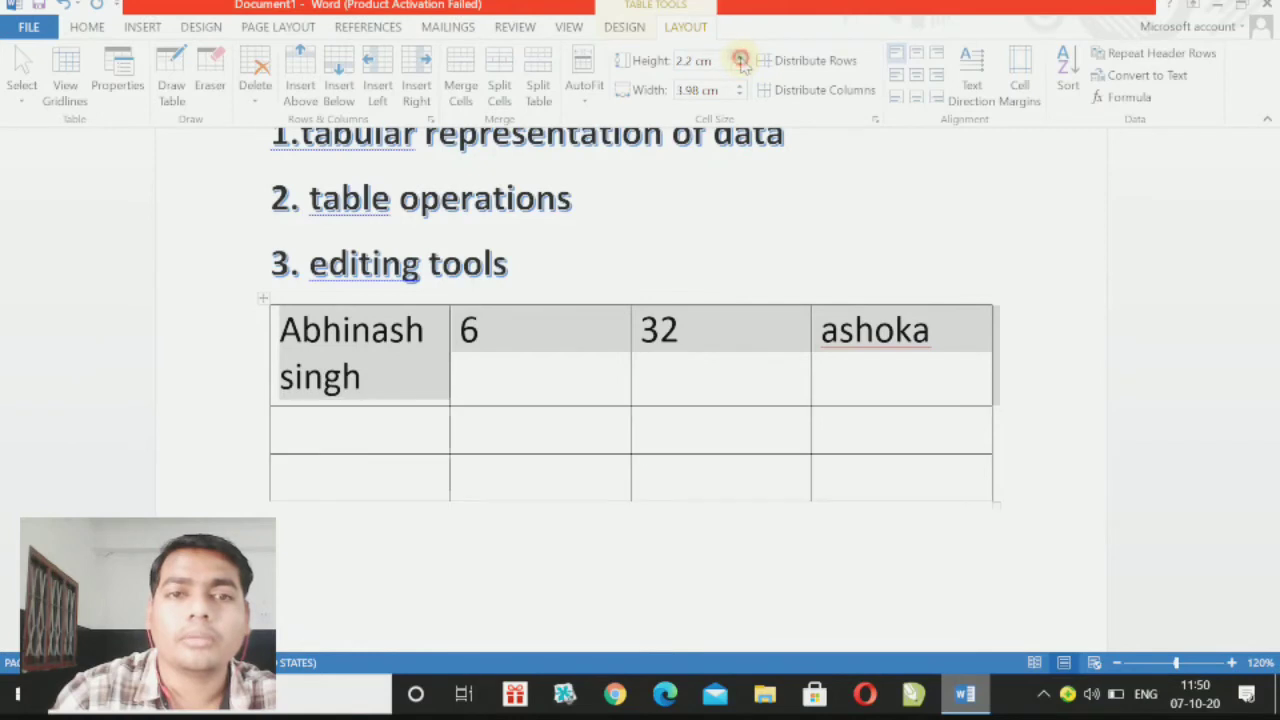
pyautogui.click(740, 58)
pyautogui.click(740, 58)
pyautogui.click(740, 58)
pyautogui.click(740, 58)
pyautogui.click(740, 58)
pyautogui.click(740, 58)
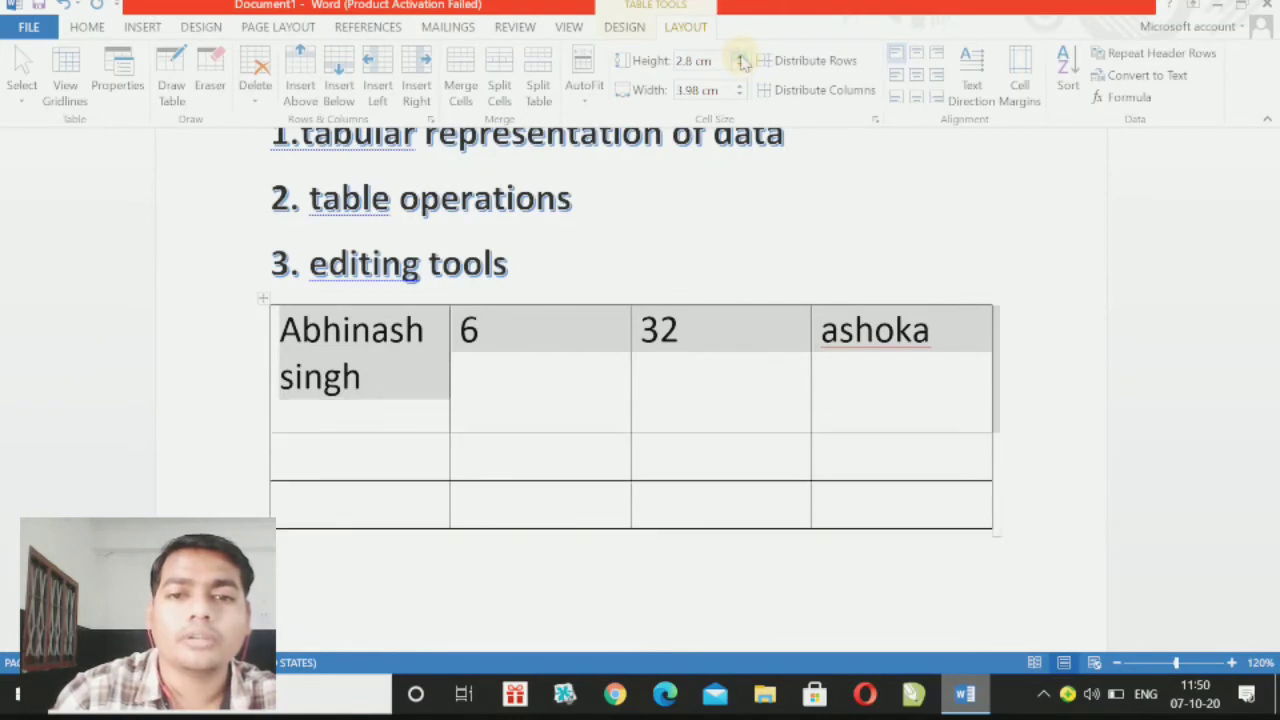
pyautogui.click(740, 58)
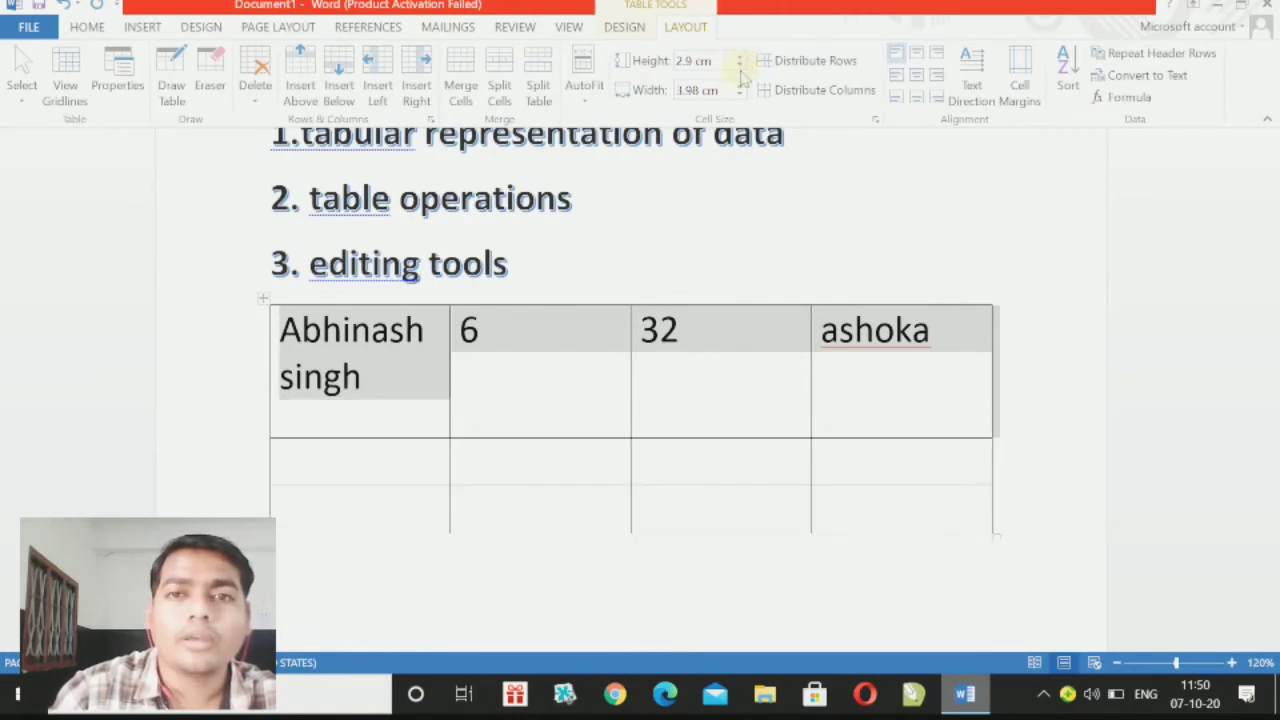
# Reduce the height of the selected first row to 2 cm.
pyautogui.click(739, 65)
pyautogui.click(739, 65)
pyautogui.click(739, 65)
pyautogui.click(739, 65)
pyautogui.click(739, 65)
pyautogui.click(739, 65)
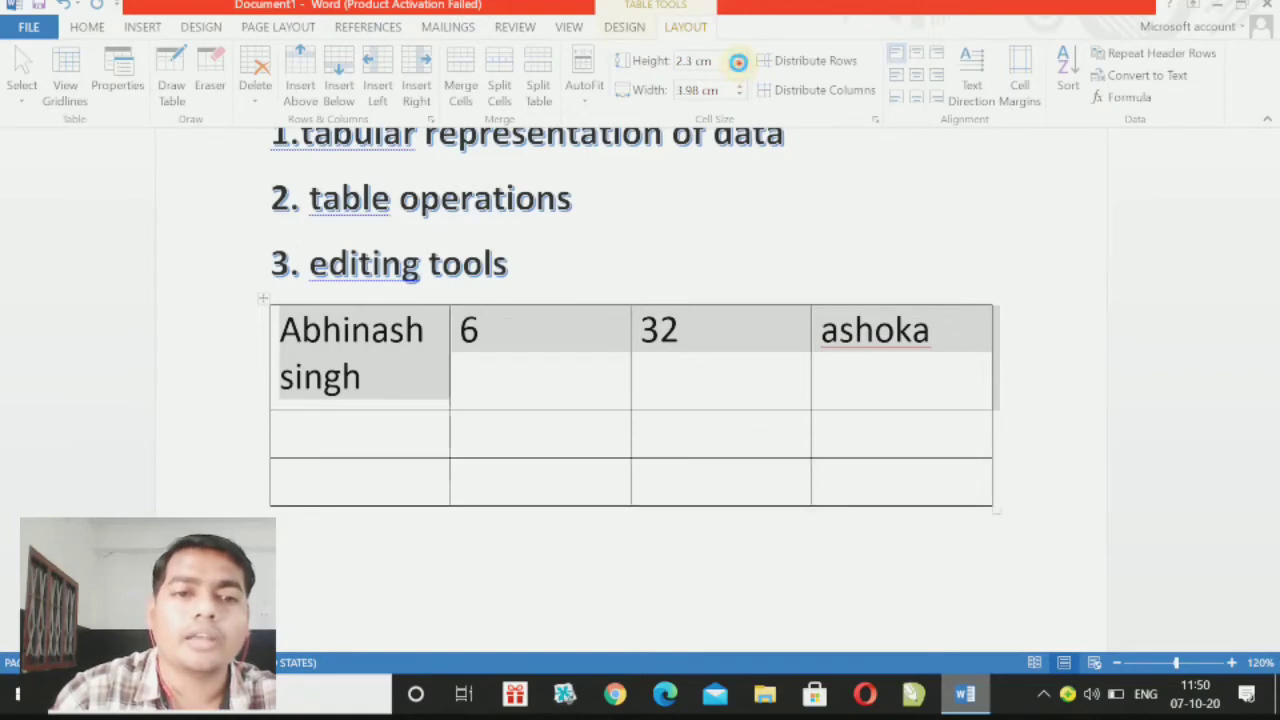
pyautogui.click(739, 65)
pyautogui.click(739, 65)
pyautogui.click(739, 65)
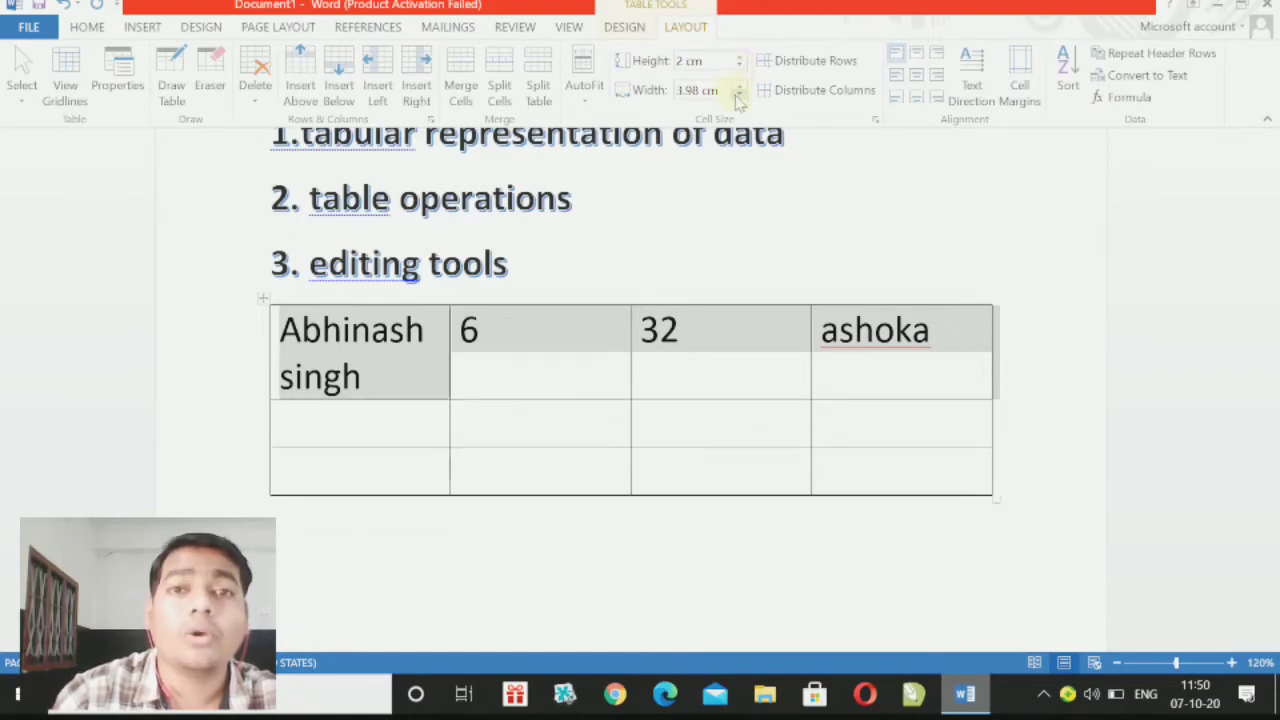
# Select the first column of the table, widen it to 5.8 cm and clear the selection.
pyautogui.click(298, 300)
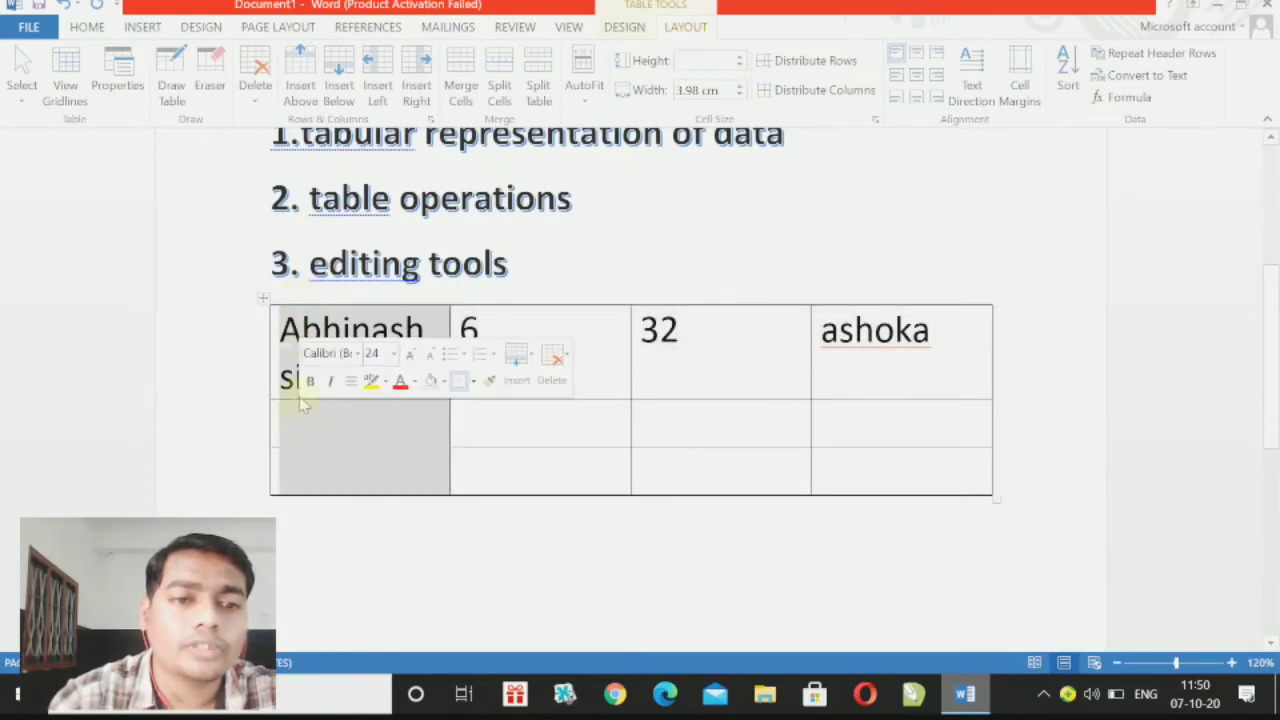
pyautogui.click(741, 87)
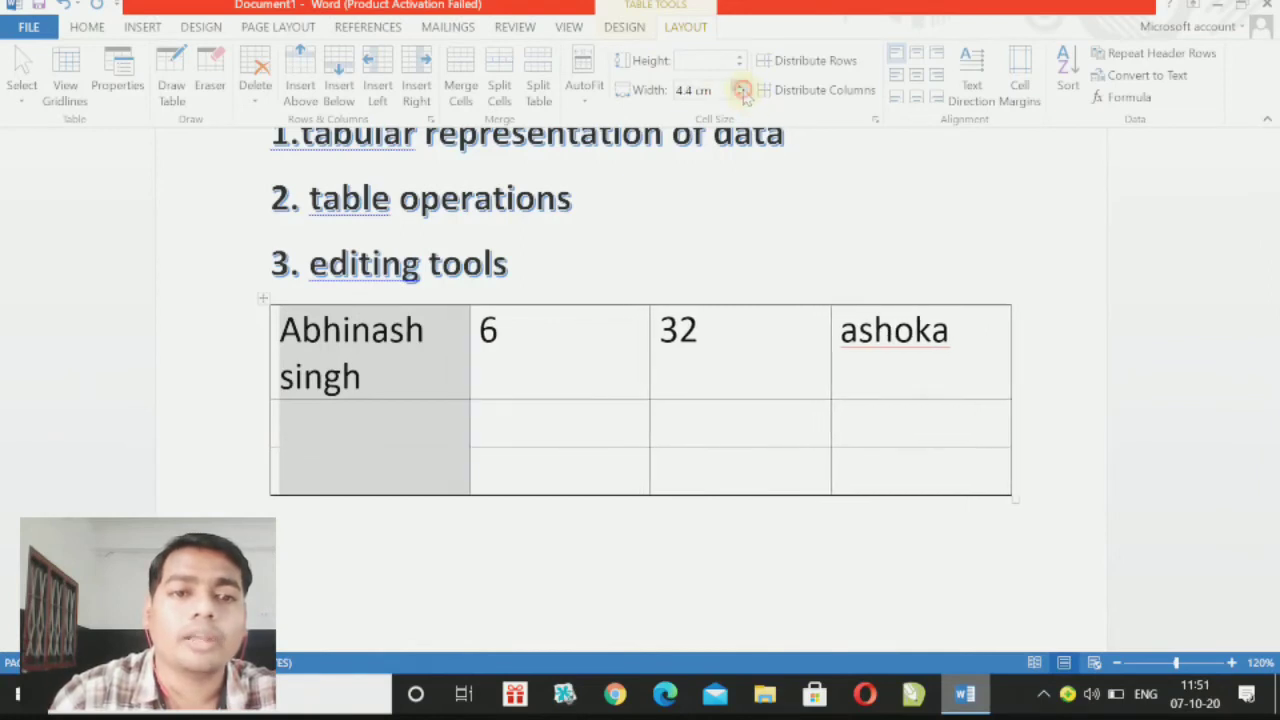
pyautogui.click(742, 90)
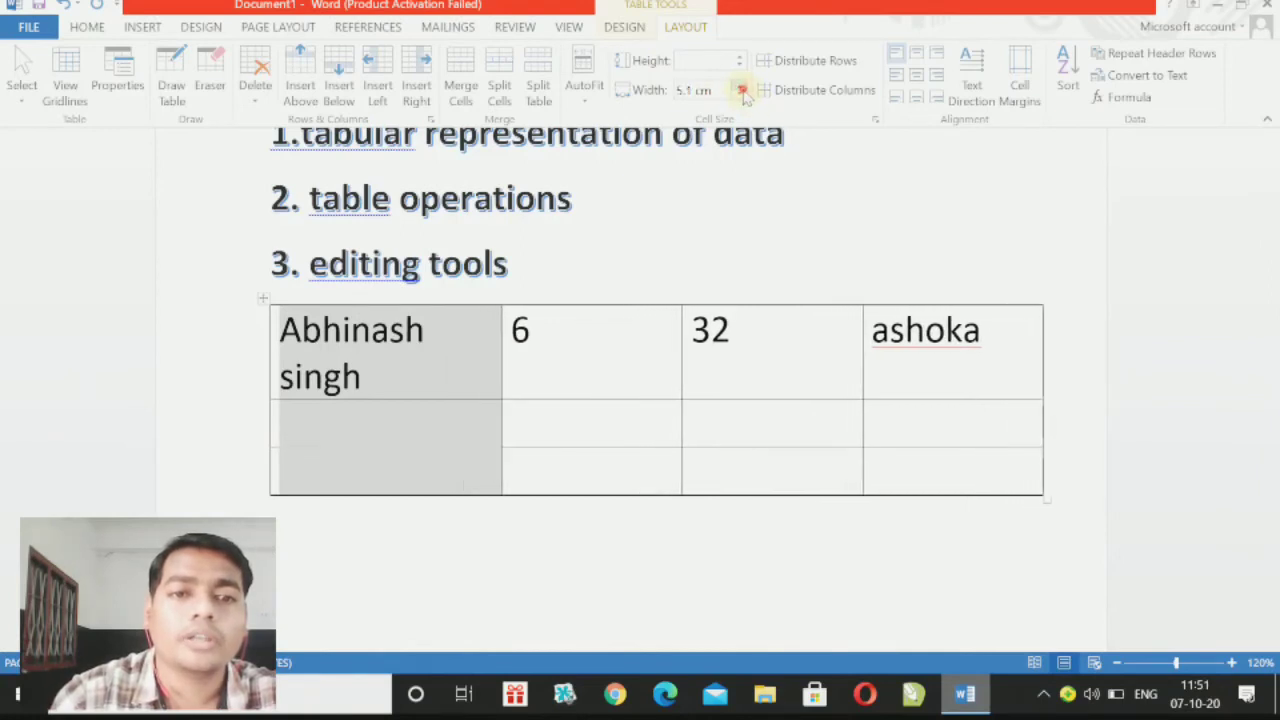
pyautogui.click(742, 90)
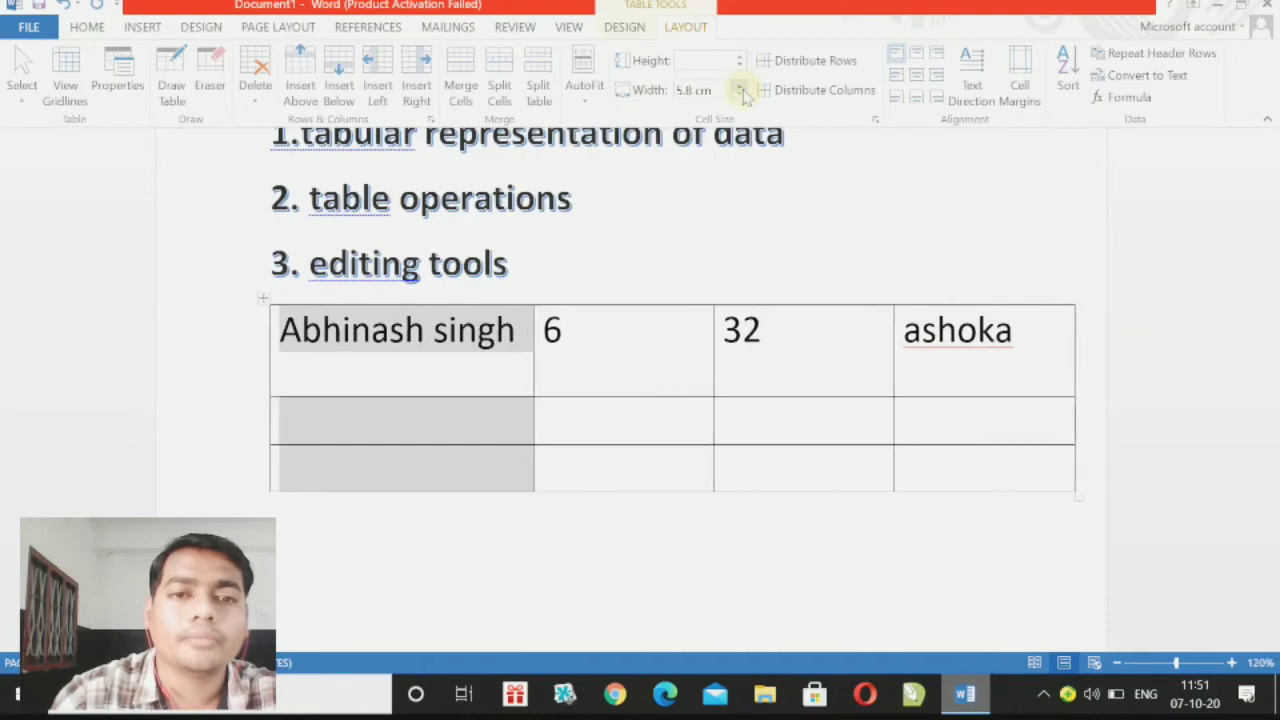
pyautogui.click(662, 264)
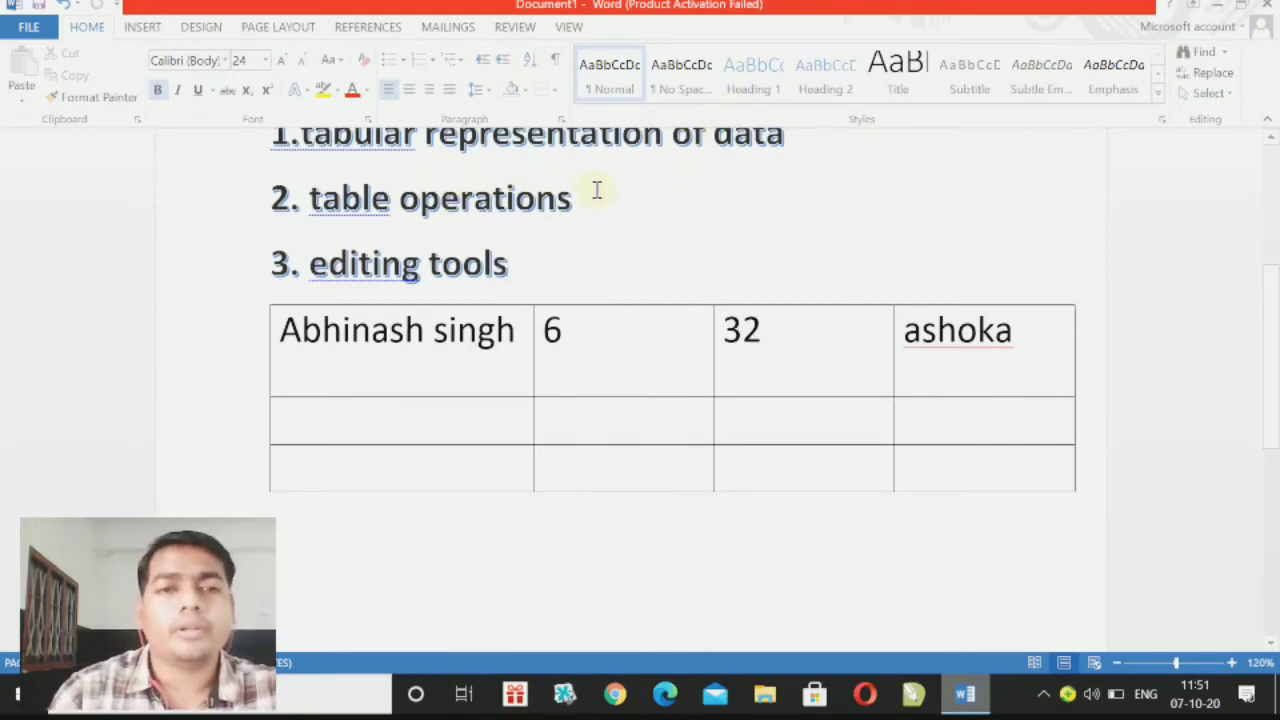
pyautogui.scroll(3, 588, 212)
pyautogui.scroll(4, 585, 206)
pyautogui.scroll(-5, 574, 240)
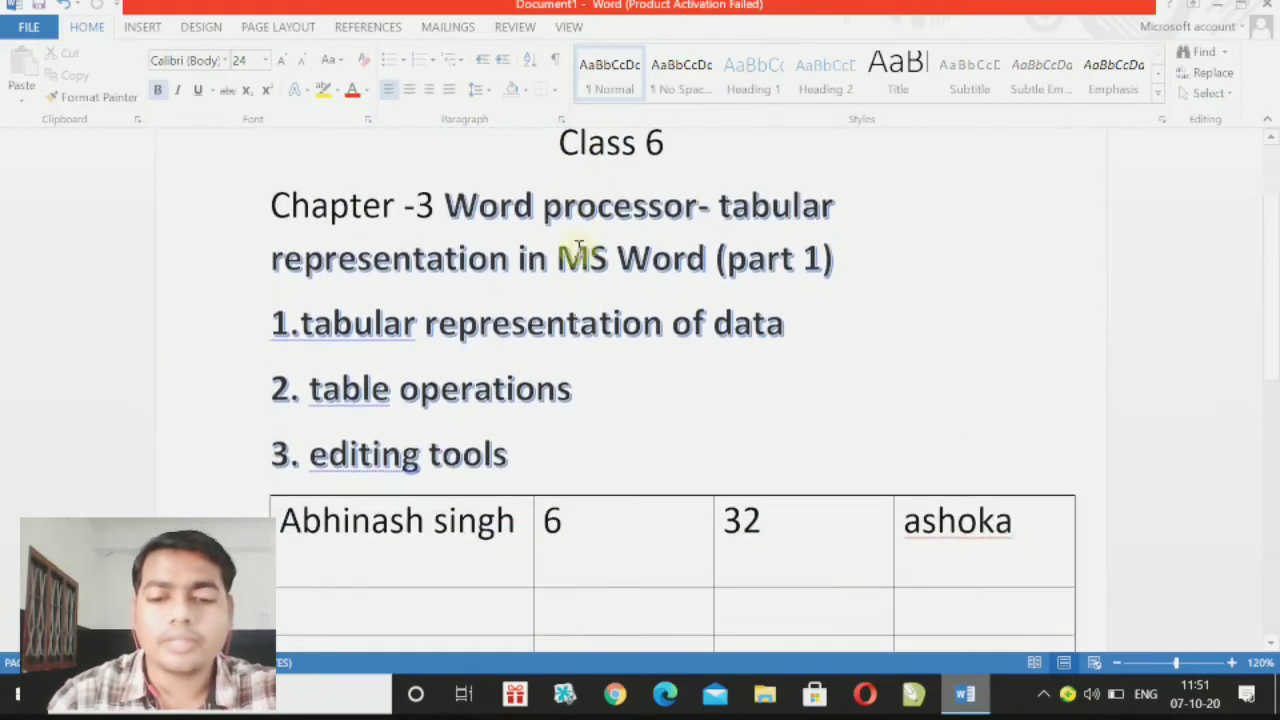
pyautogui.scroll(-2, 411, 477)
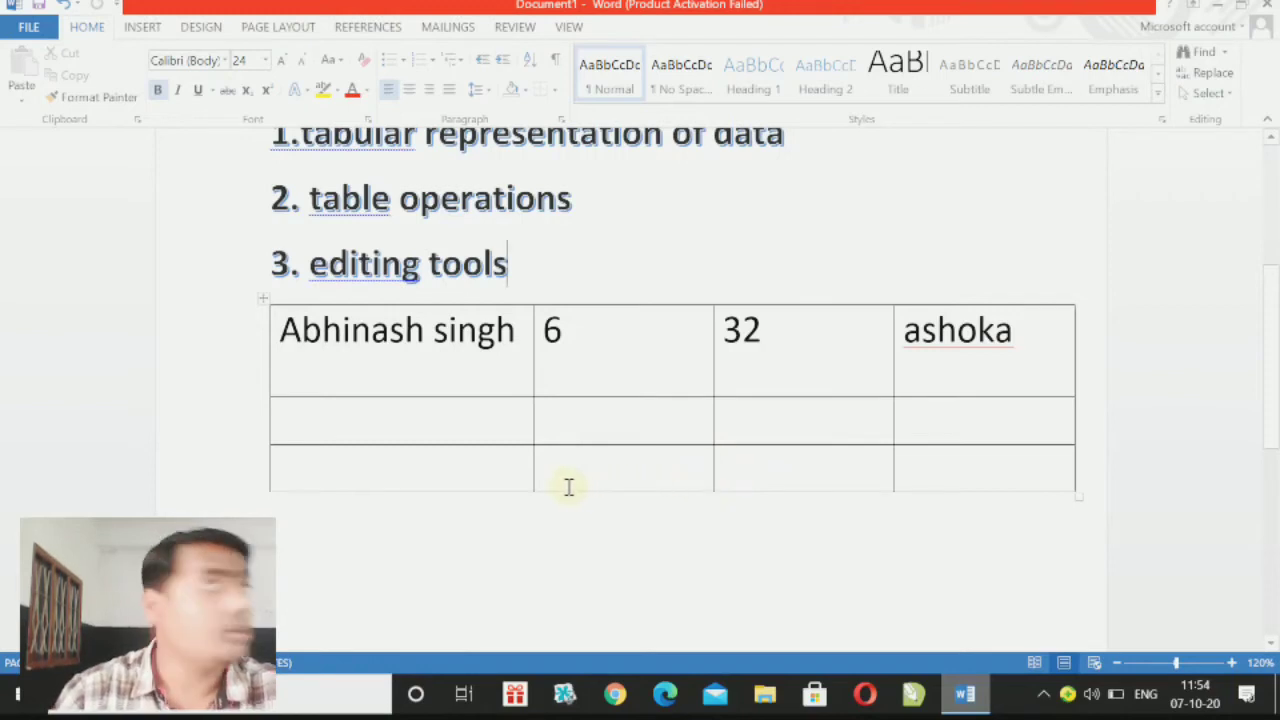
# Insert a new row below the table's second row and another row above that new one, and clear the selection.
pyautogui.click(315, 436)
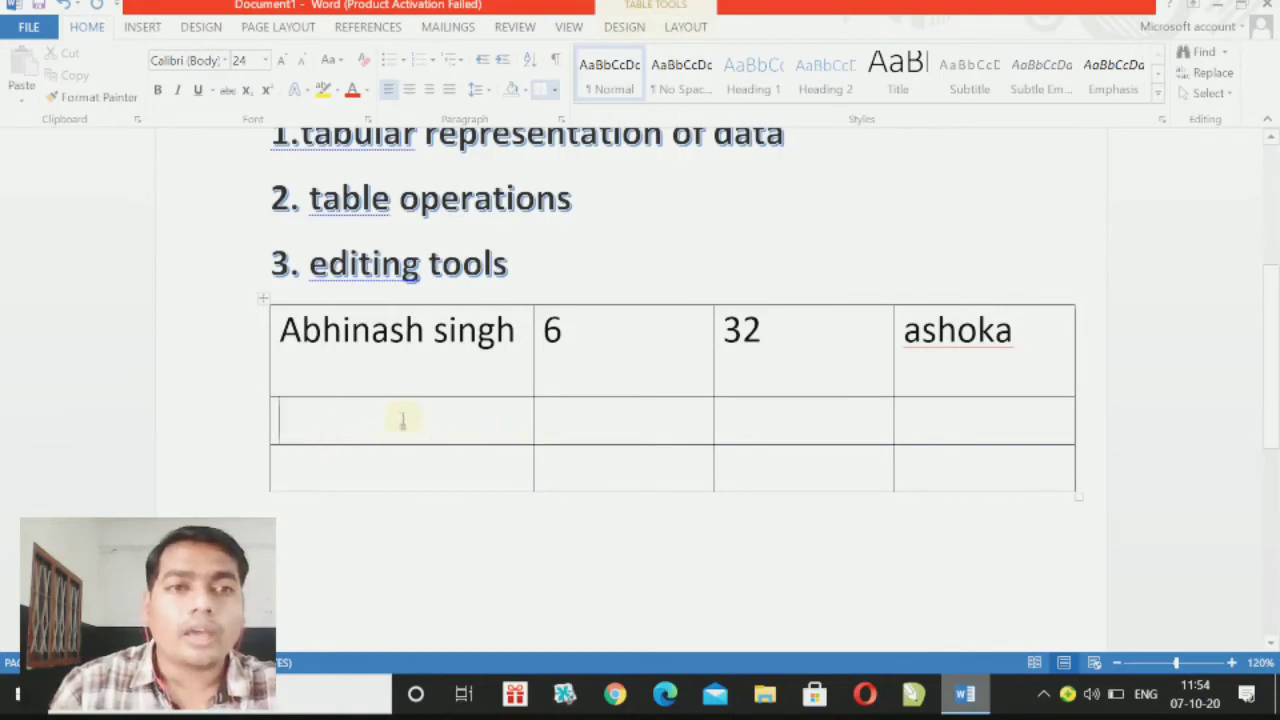
pyautogui.click(688, 30)
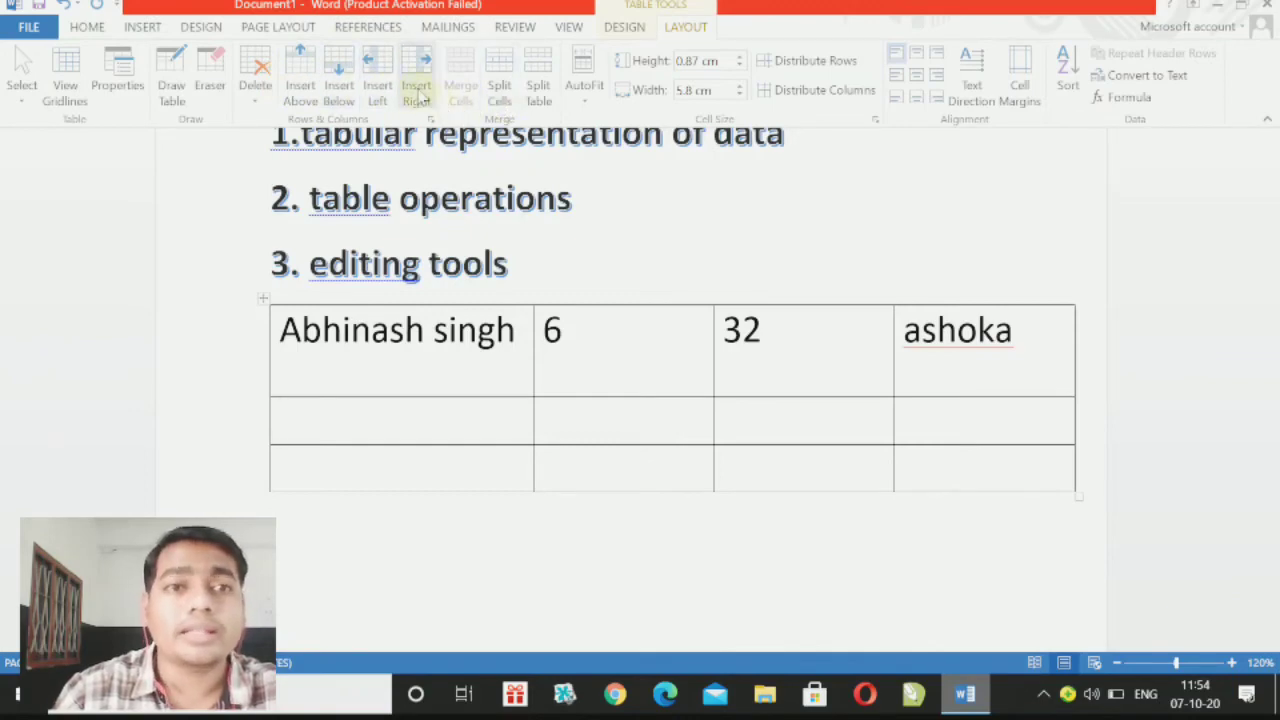
pyautogui.click(339, 92)
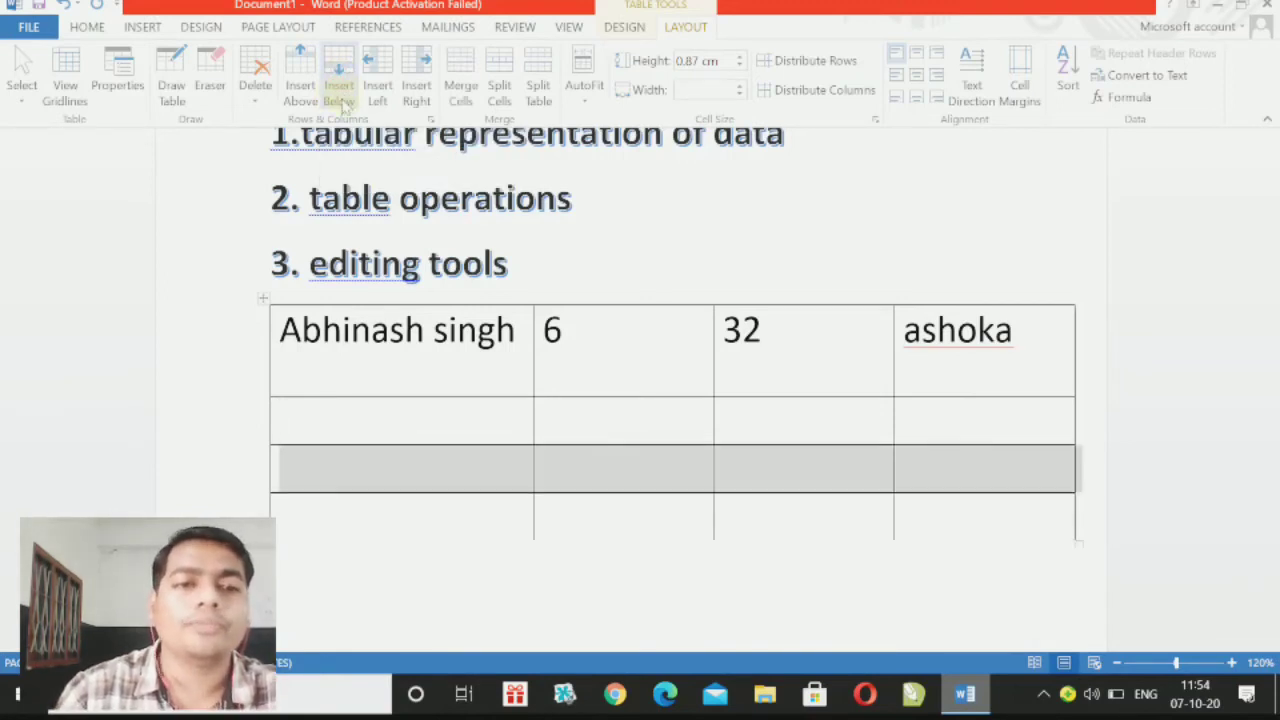
pyautogui.click(312, 84)
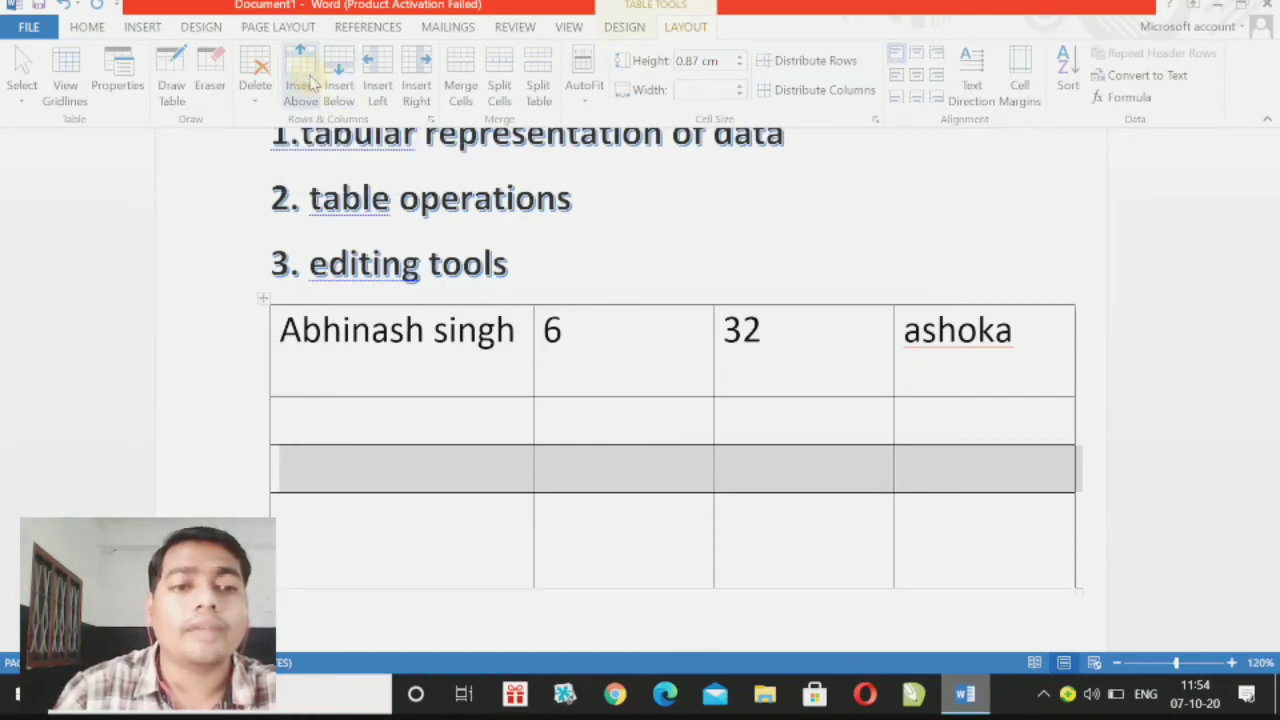
pyautogui.click(1196, 509)
pyautogui.scroll(-2, 742, 461)
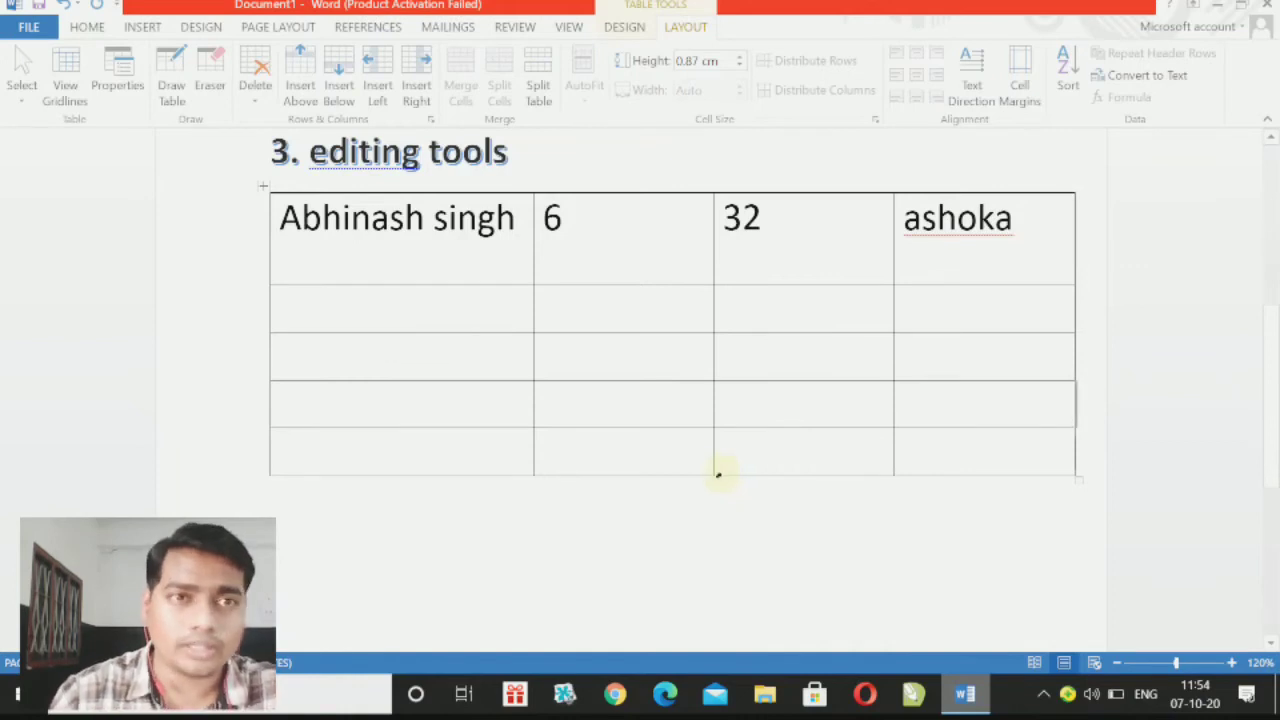
# Insert a new column to the left of the table's second column.
pyautogui.scroll(1, 714, 470)
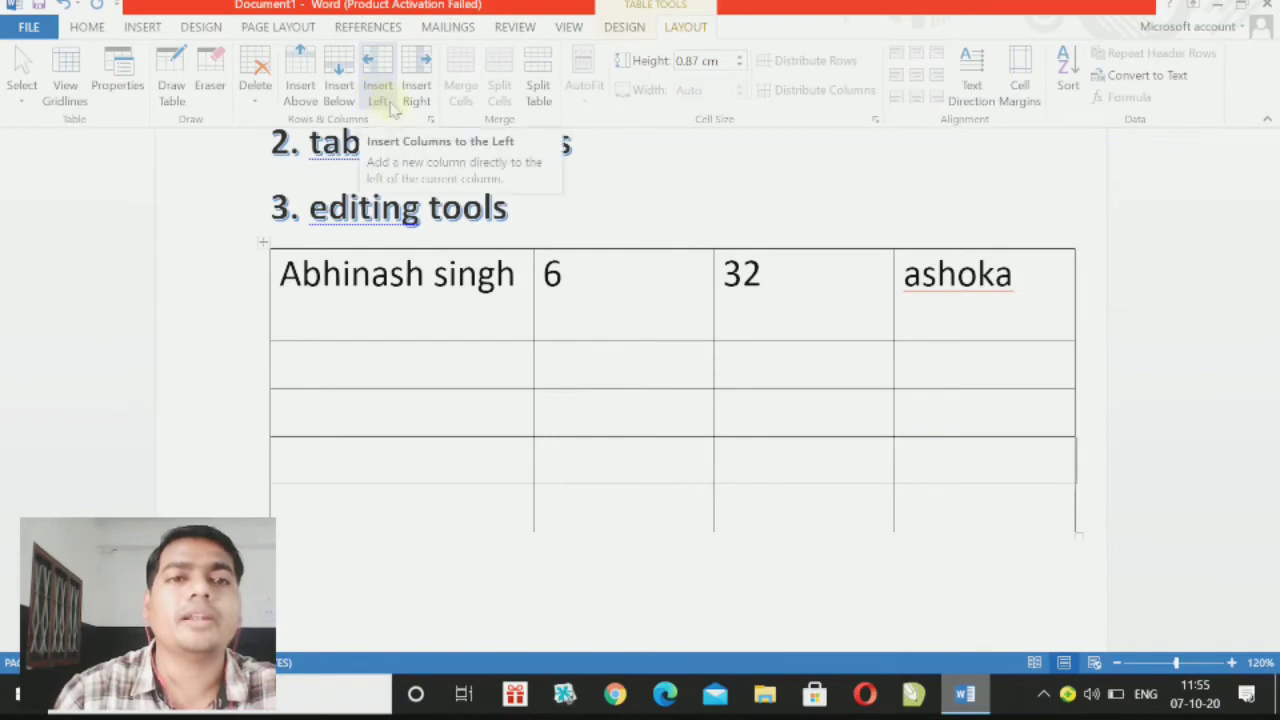
pyautogui.click(561, 367)
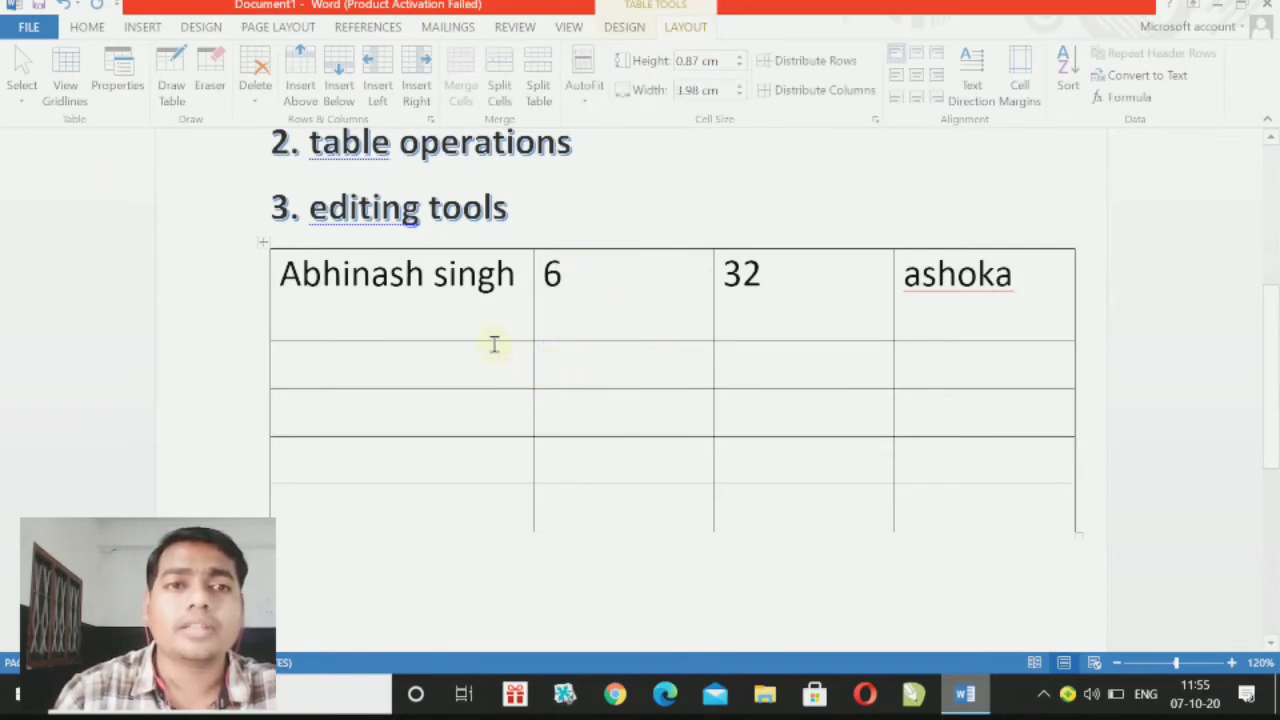
pyautogui.click(378, 100)
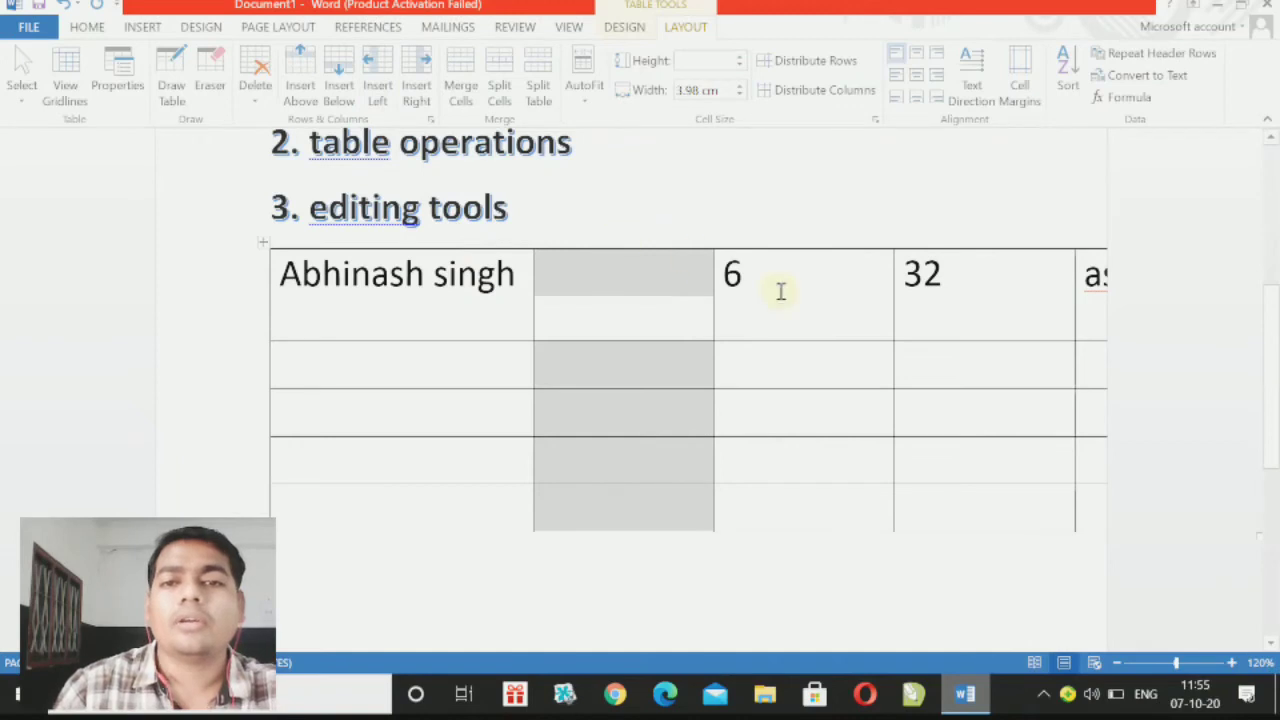
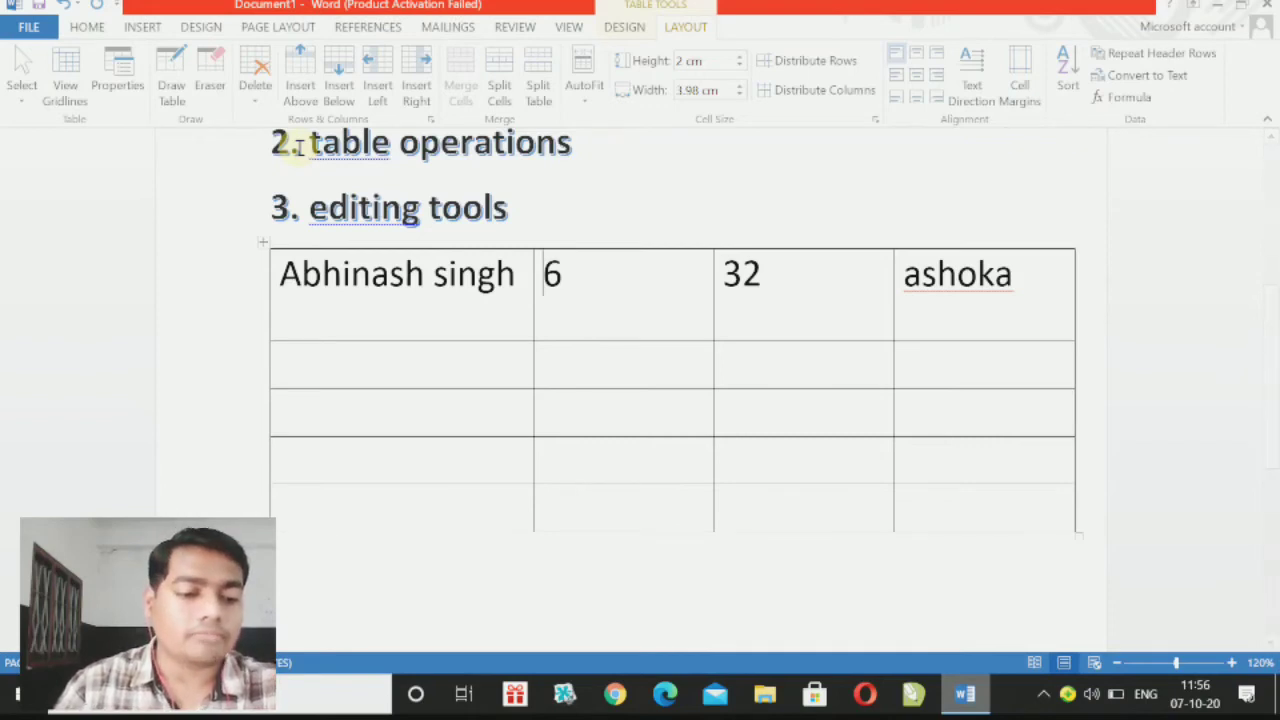
# Delete the table's second row.
pyautogui.click(251, 360)
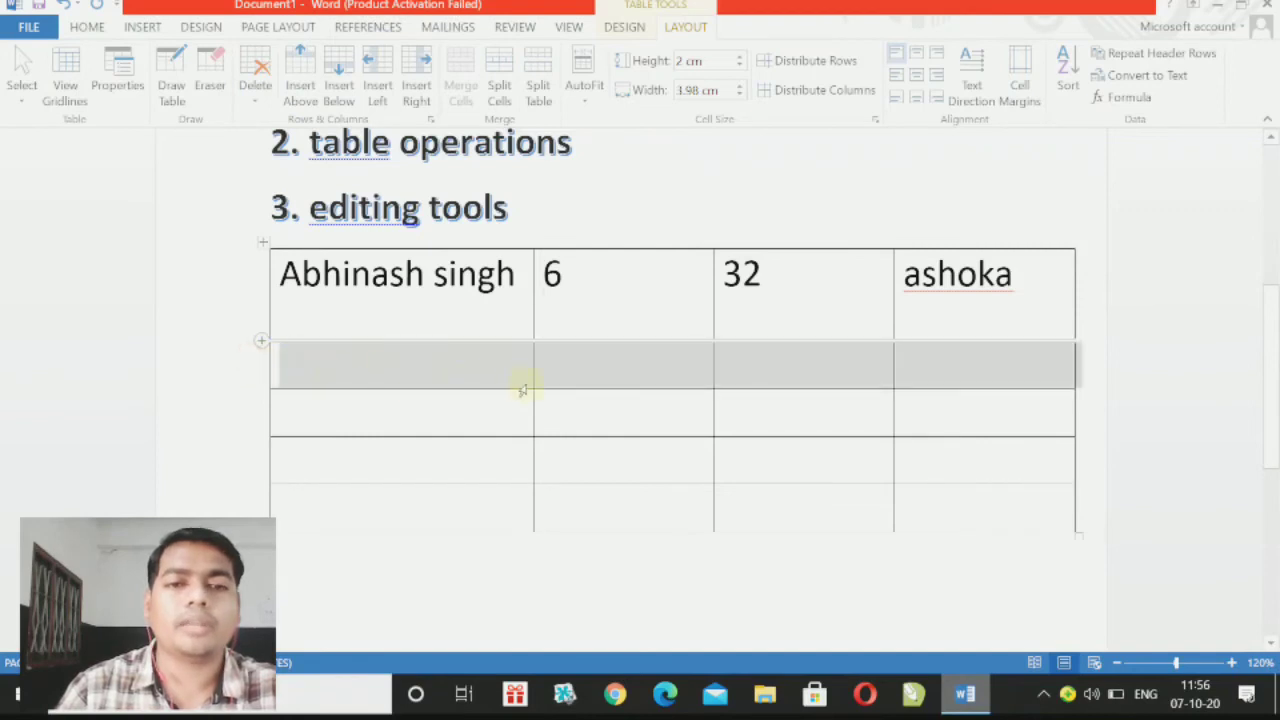
pyautogui.click(258, 87)
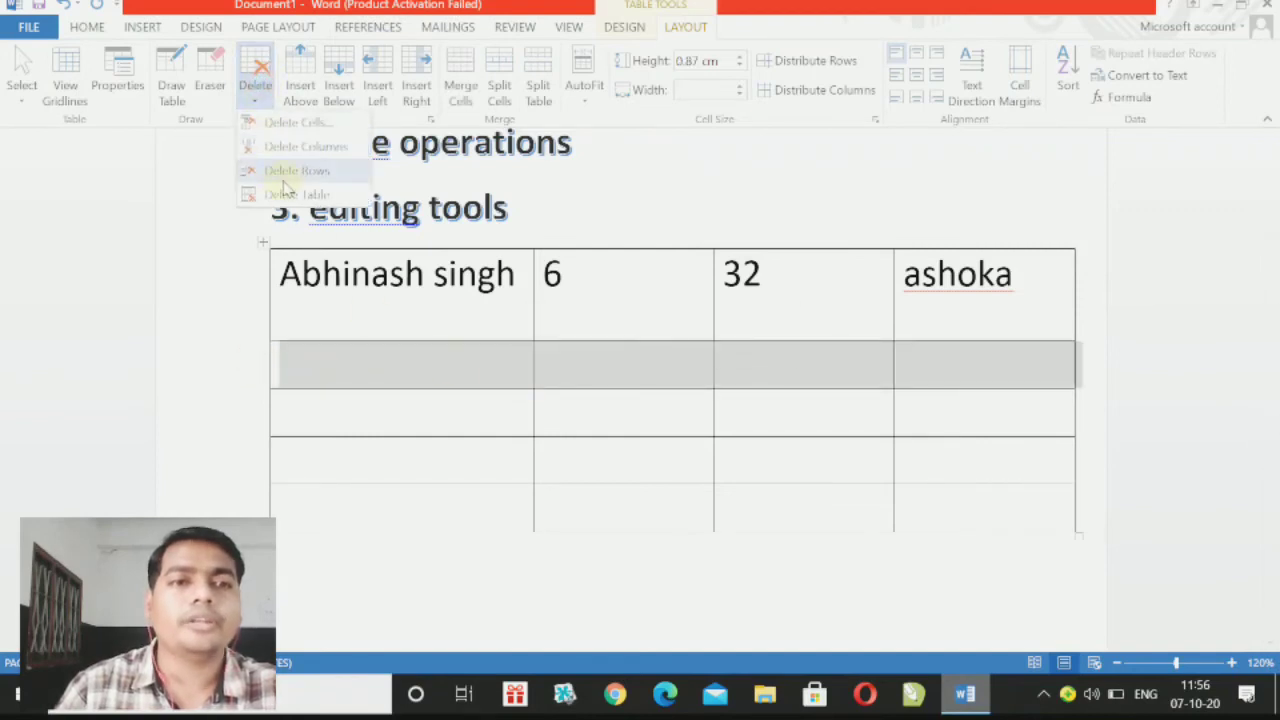
pyautogui.click(290, 182)
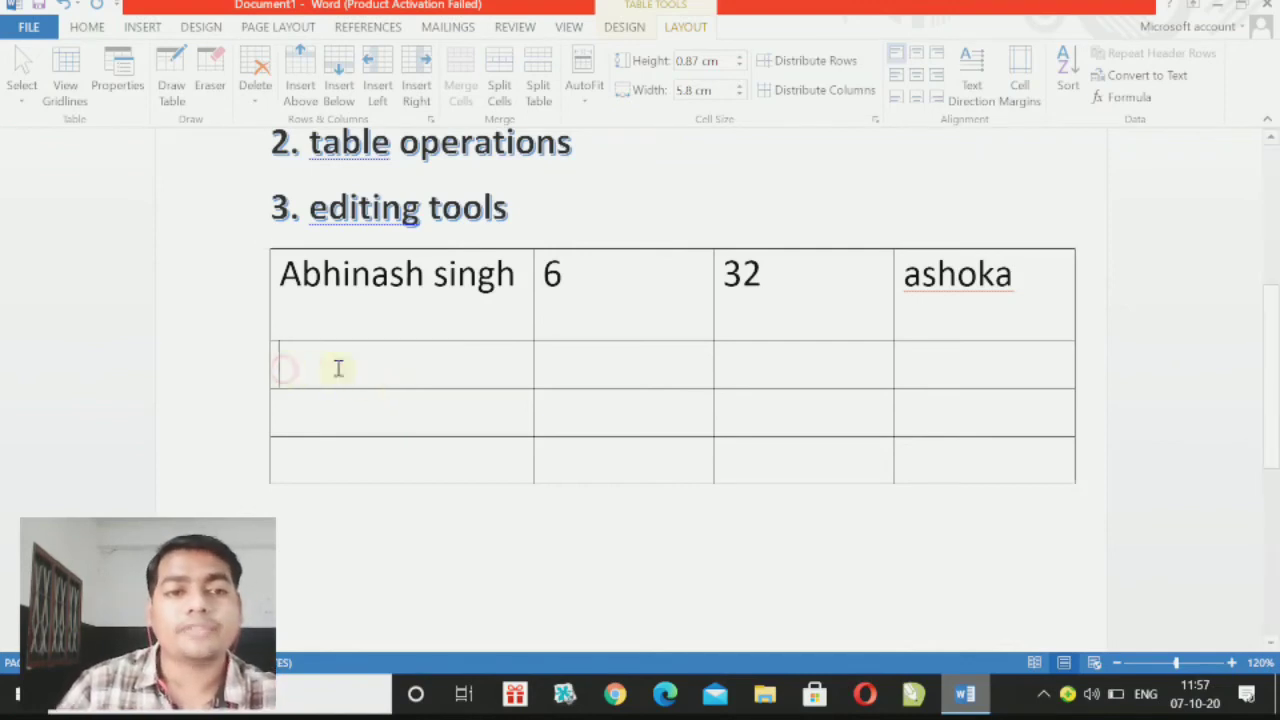
# Split the first cell of the table's second row into 2 columns and 1 row, and clear the selection.
pyautogui.moveTo(543, 371); pyautogui.dragTo(531, 366)
pyautogui.click(528, 373)
pyautogui.click(471, 377)
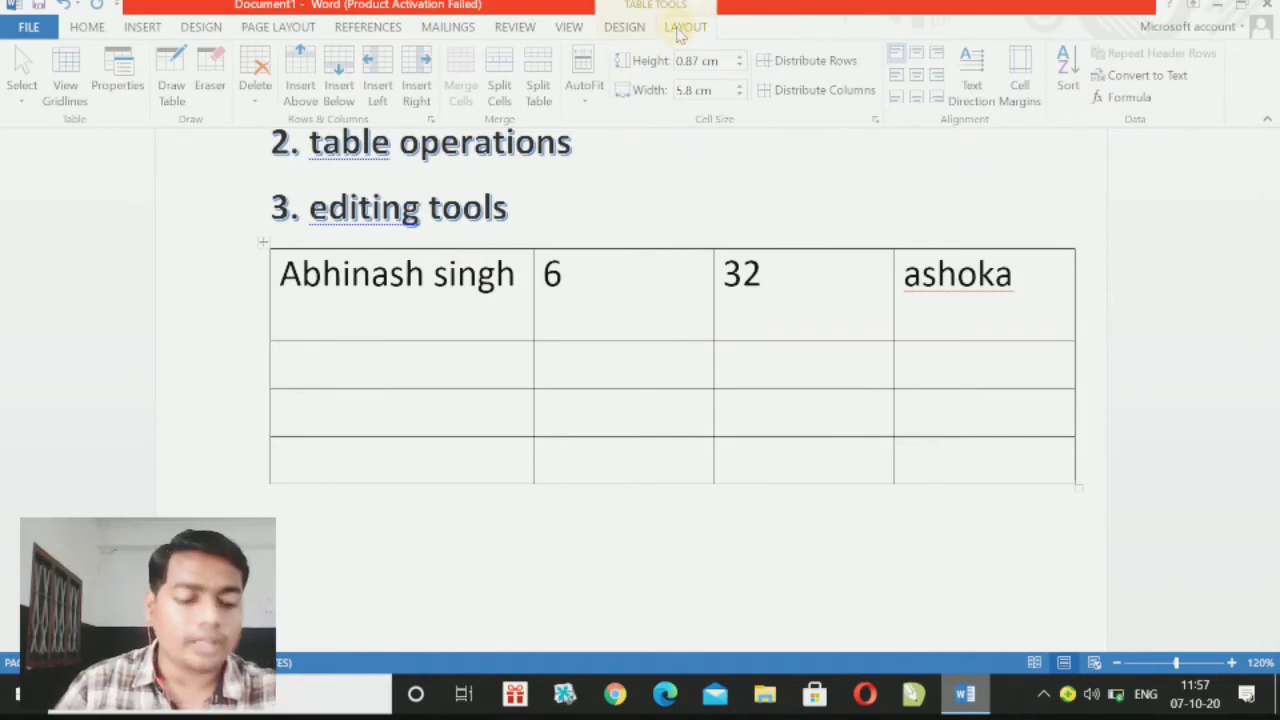
pyautogui.click(499, 96)
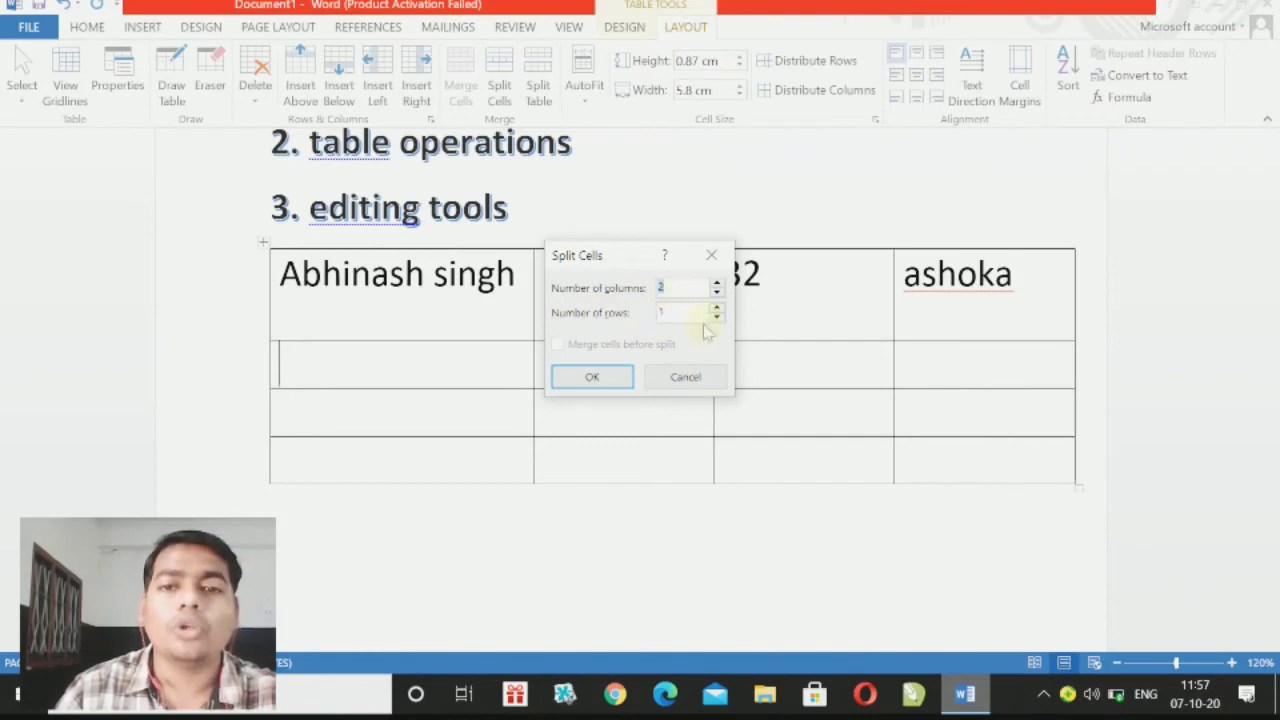
pyautogui.click(572, 377)
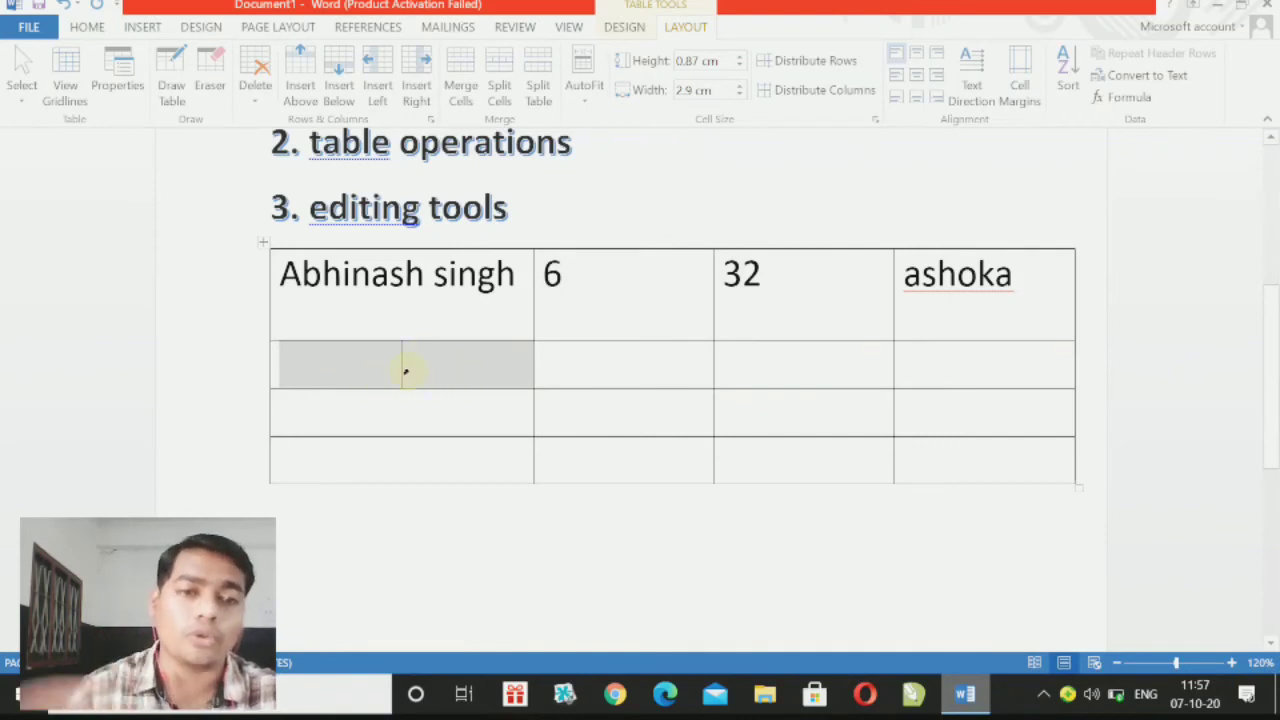
pyautogui.click(244, 450)
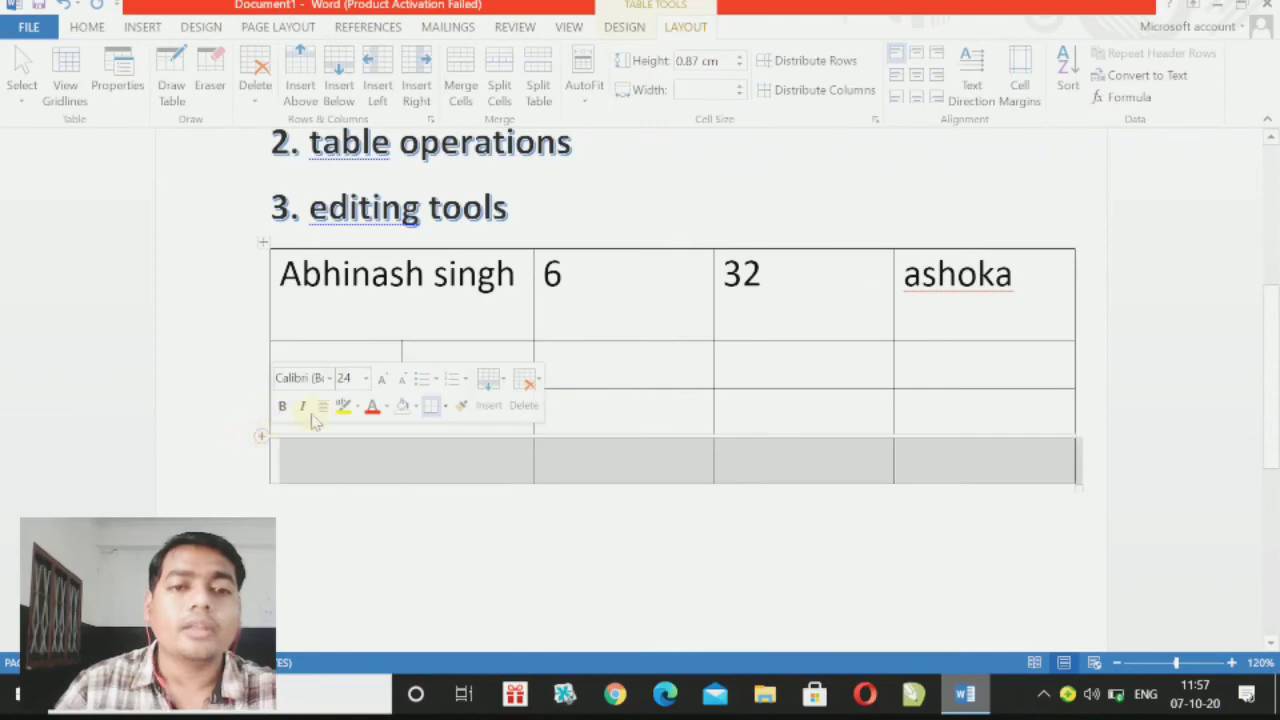
pyautogui.click(505, 540)
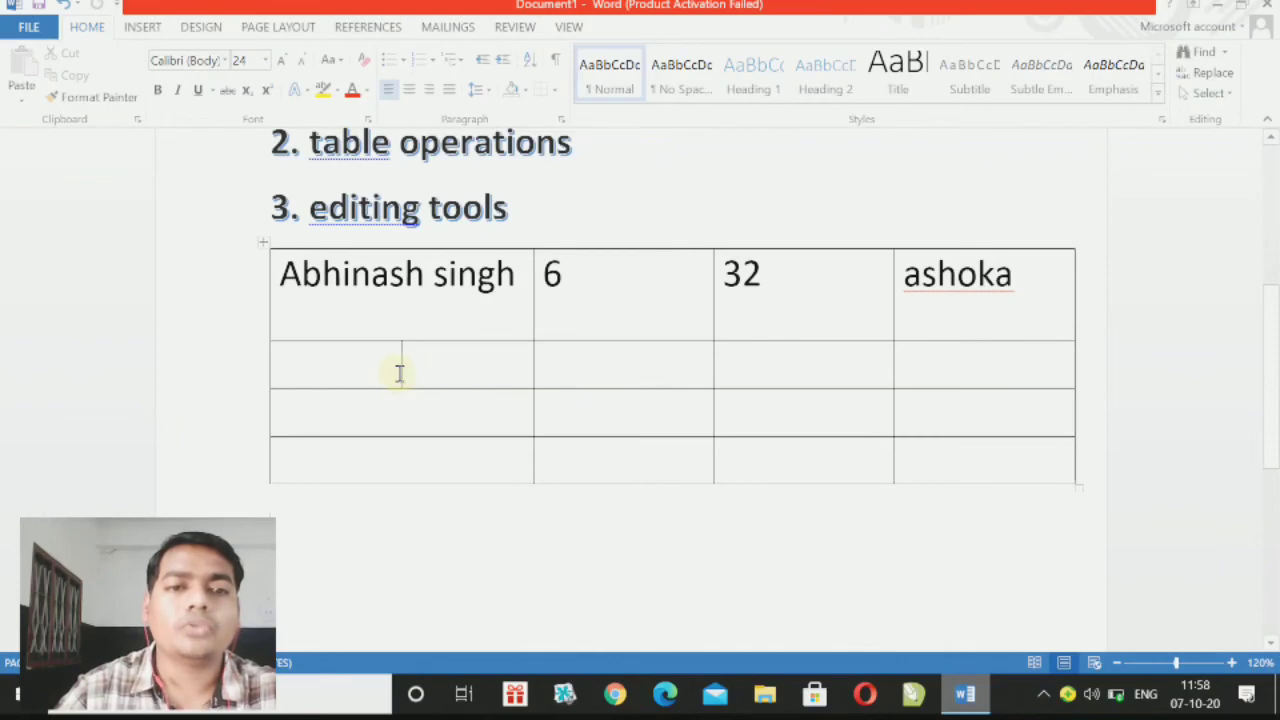
# Merge the two split cells at the start of the second row back into one cell and clear the selection.
pyautogui.click(277, 366)
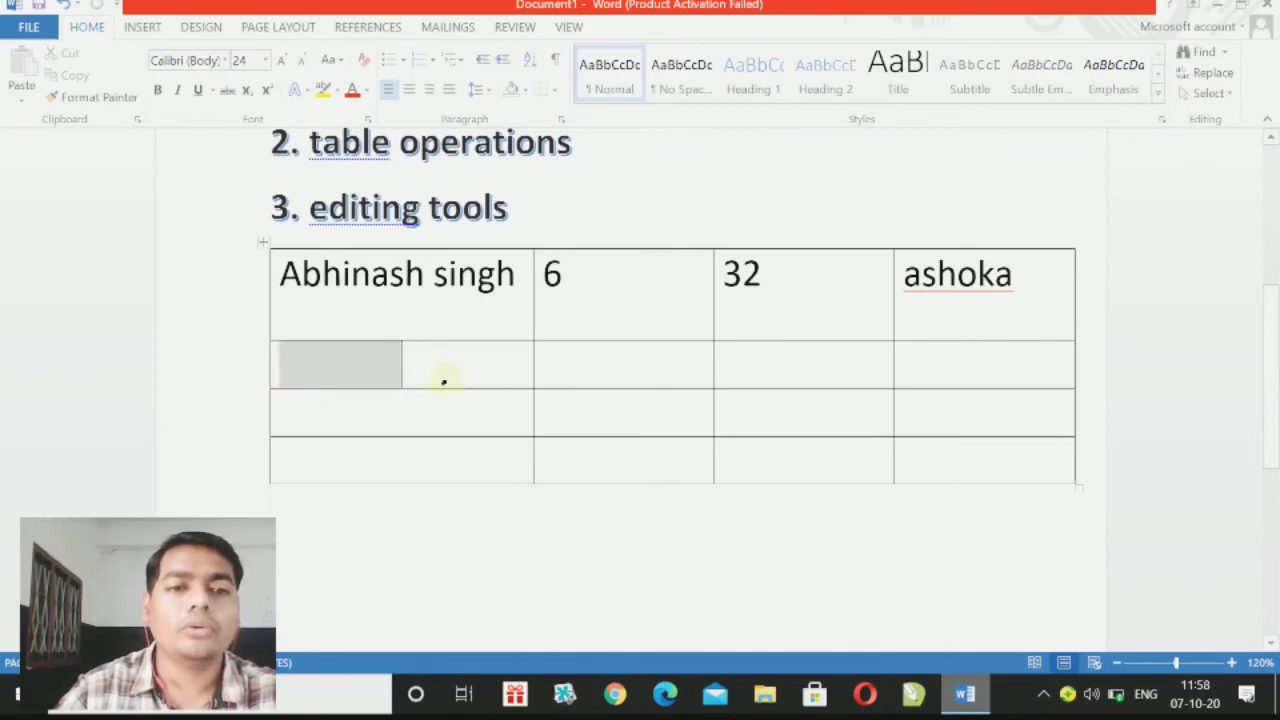
pyautogui.moveTo(443, 380); pyautogui.dragTo(486, 380)
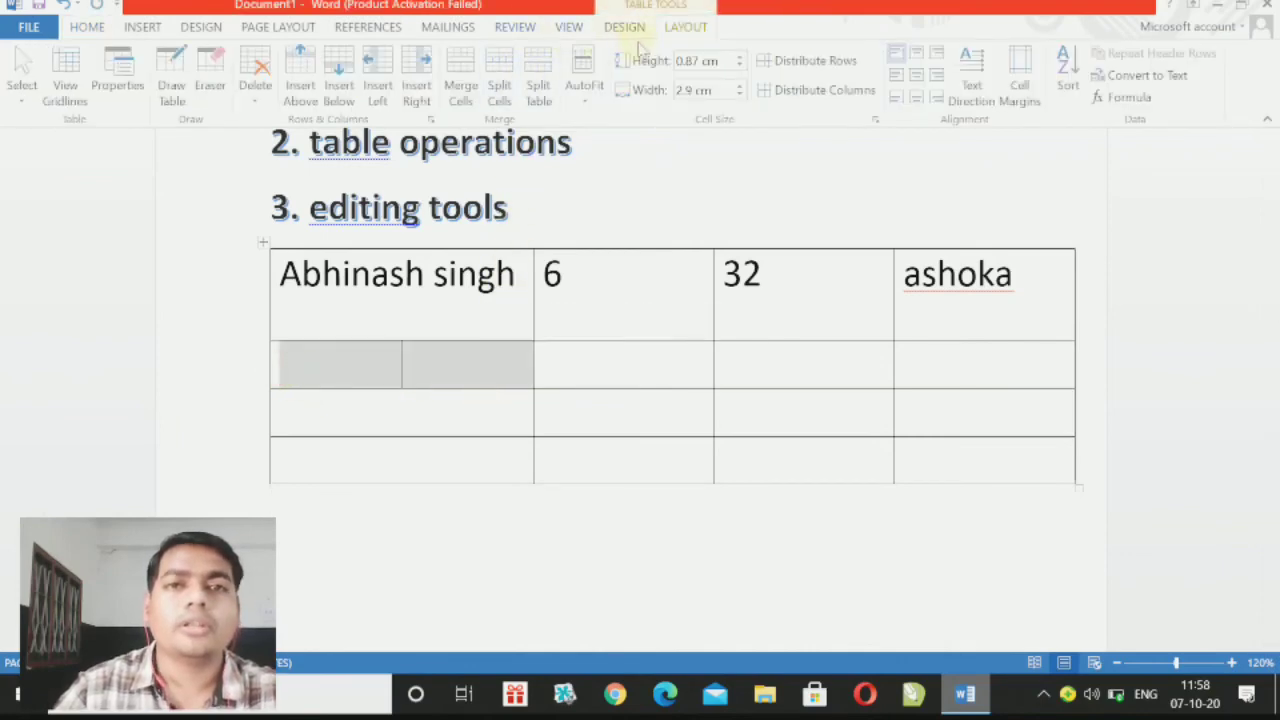
pyautogui.click(462, 100)
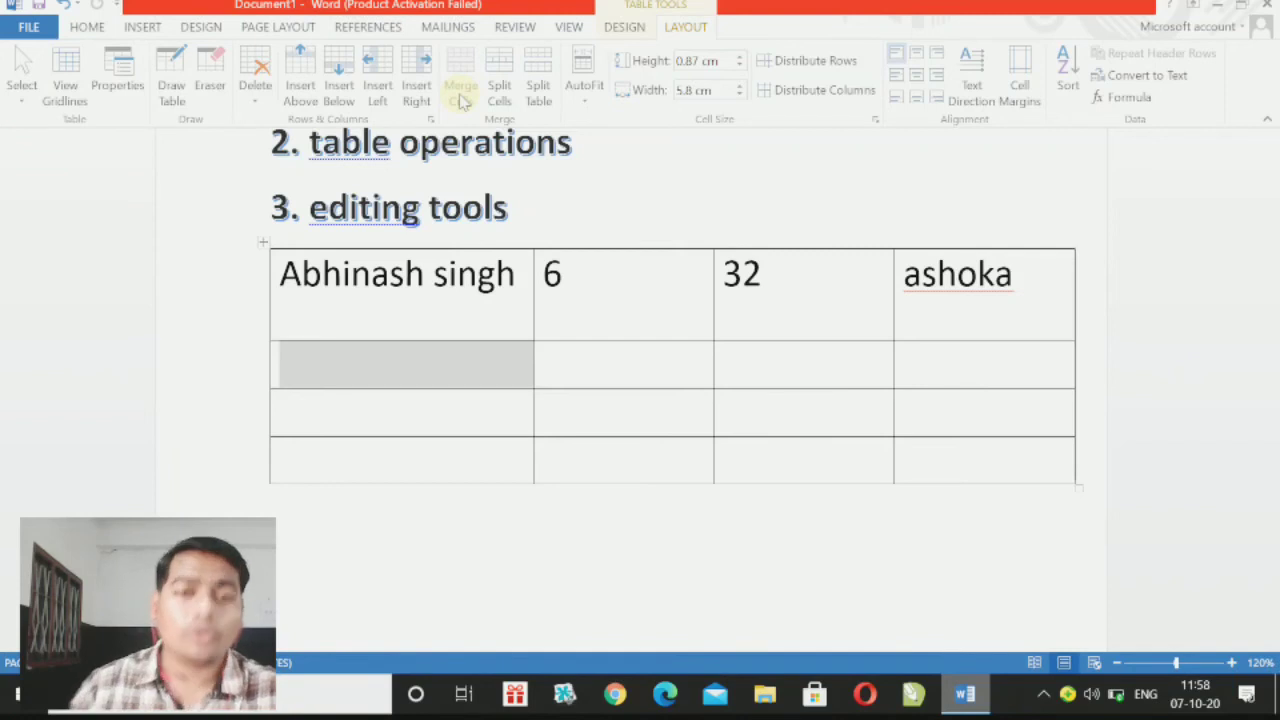
pyautogui.click(458, 591)
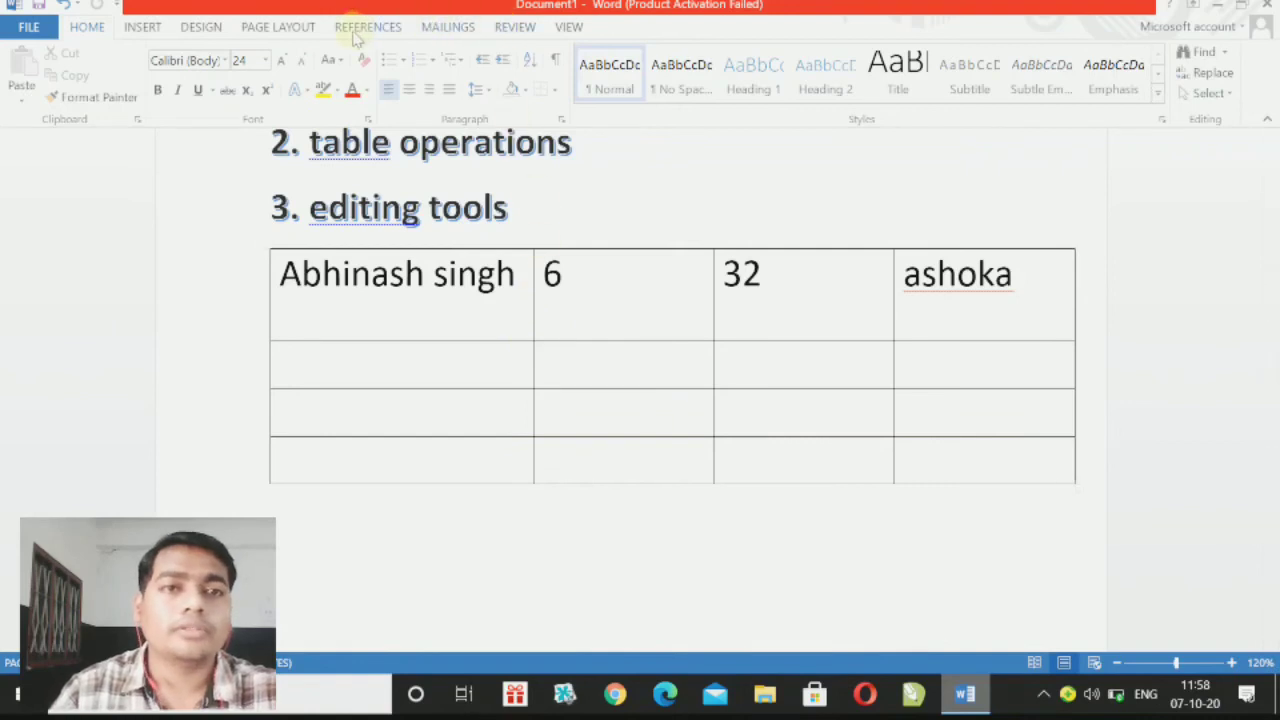
pyautogui.click(280, 28)
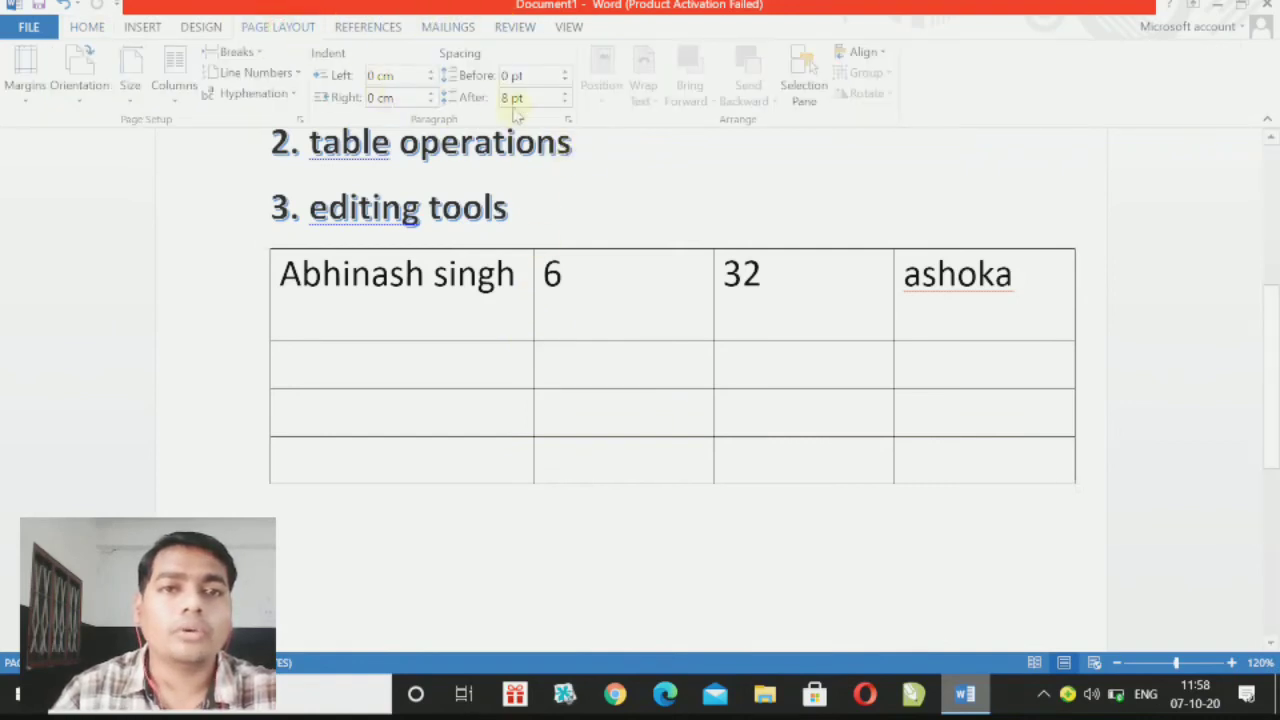
pyautogui.click(396, 280)
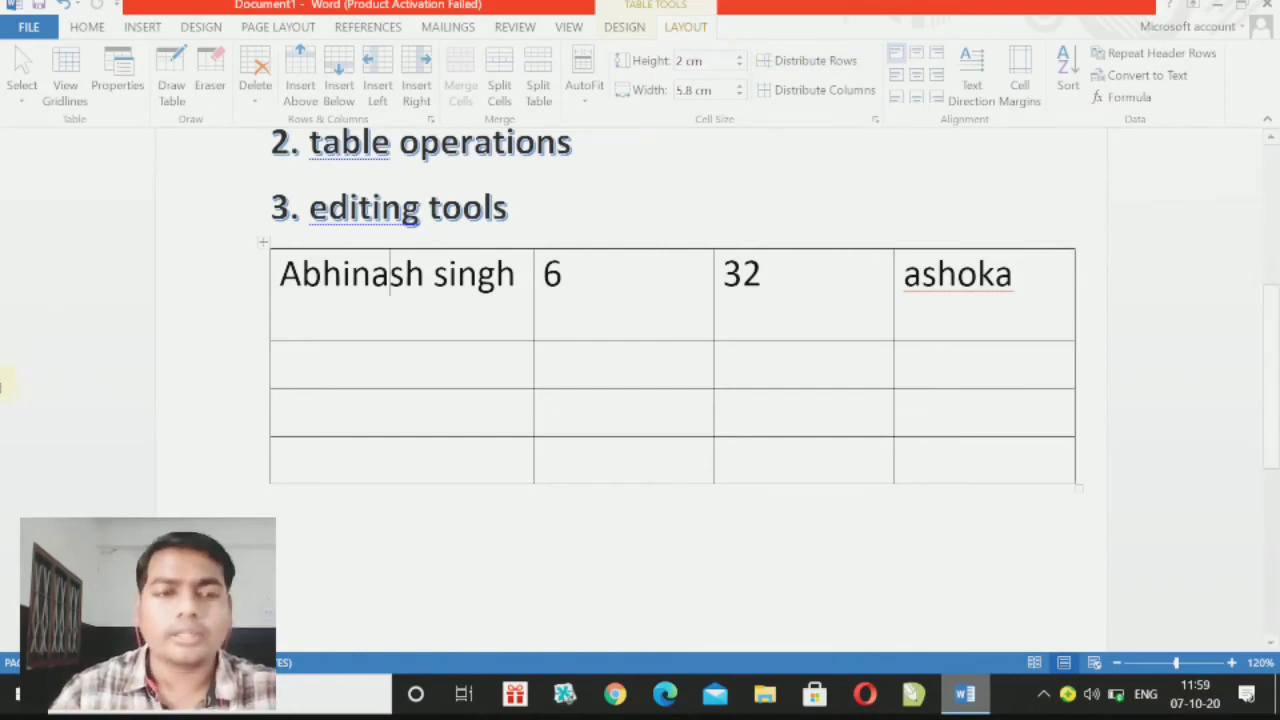
pyautogui.moveTo(256, 260); pyautogui.dragTo(863, 552)
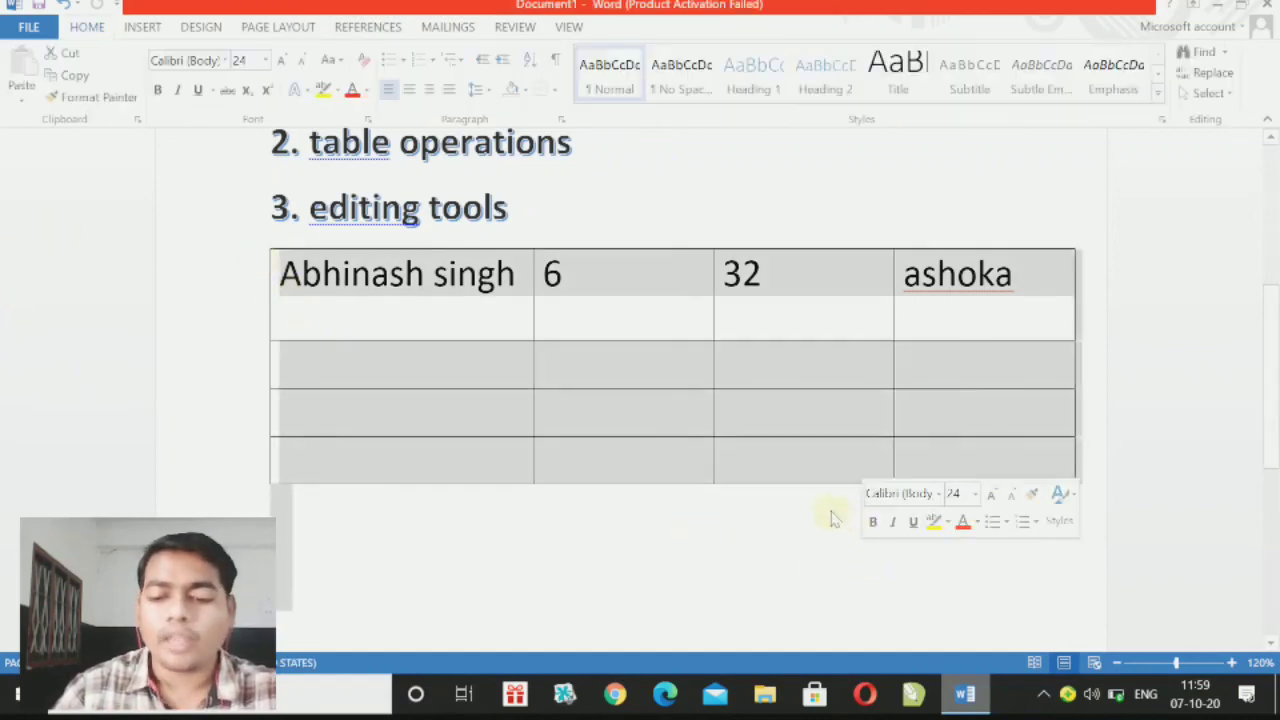
pyautogui.click(242, 268)
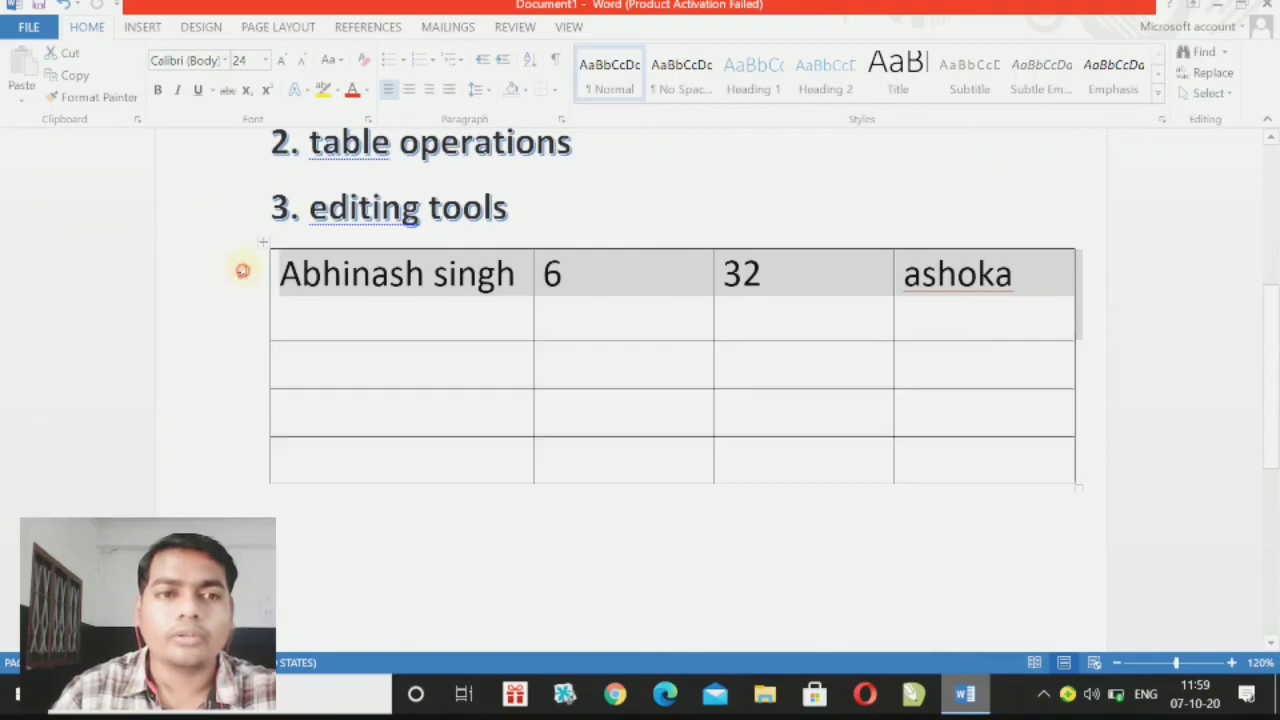
pyautogui.moveTo(251, 263); pyautogui.dragTo(577, 460)
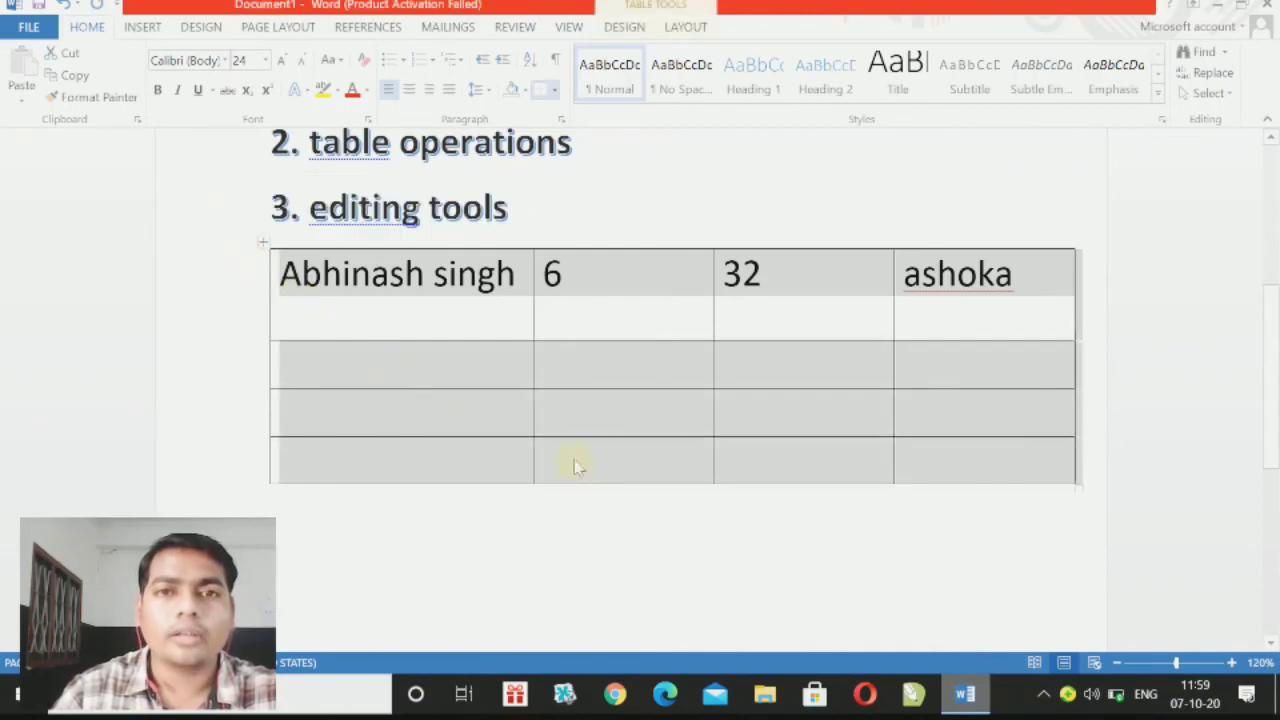
pyautogui.click(686, 27)
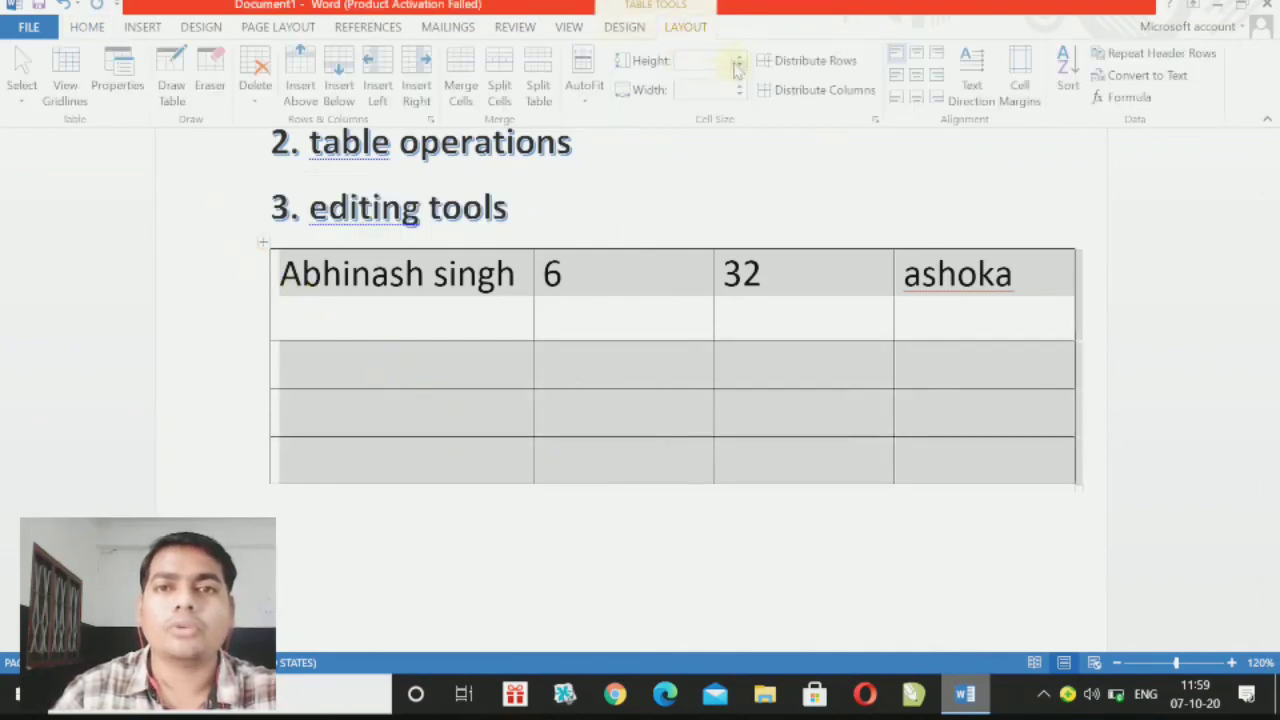
pyautogui.click(730, 220)
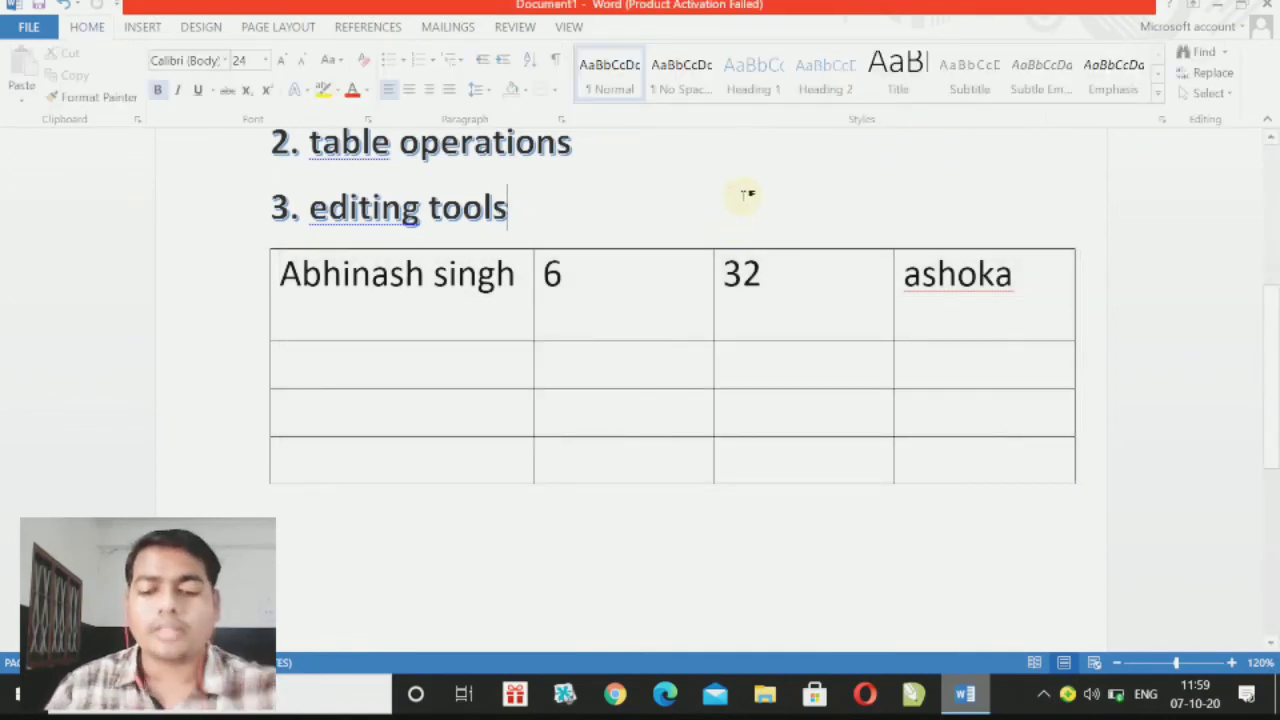
# Move the whole table up and to the left, placing it between the "2. table operations" and "3. editing tools" lines.
pyautogui.click(396, 314)
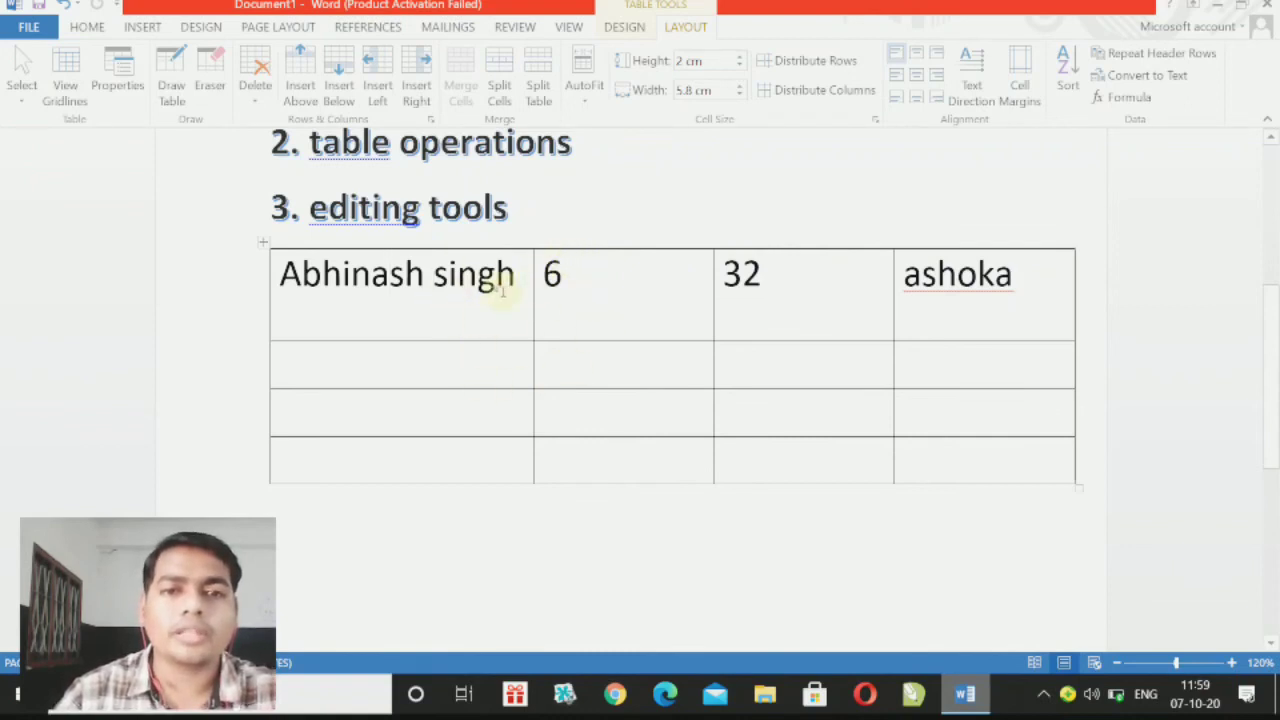
pyautogui.click(261, 243)
pyautogui.moveTo(261, 243); pyautogui.dragTo(182, 221)
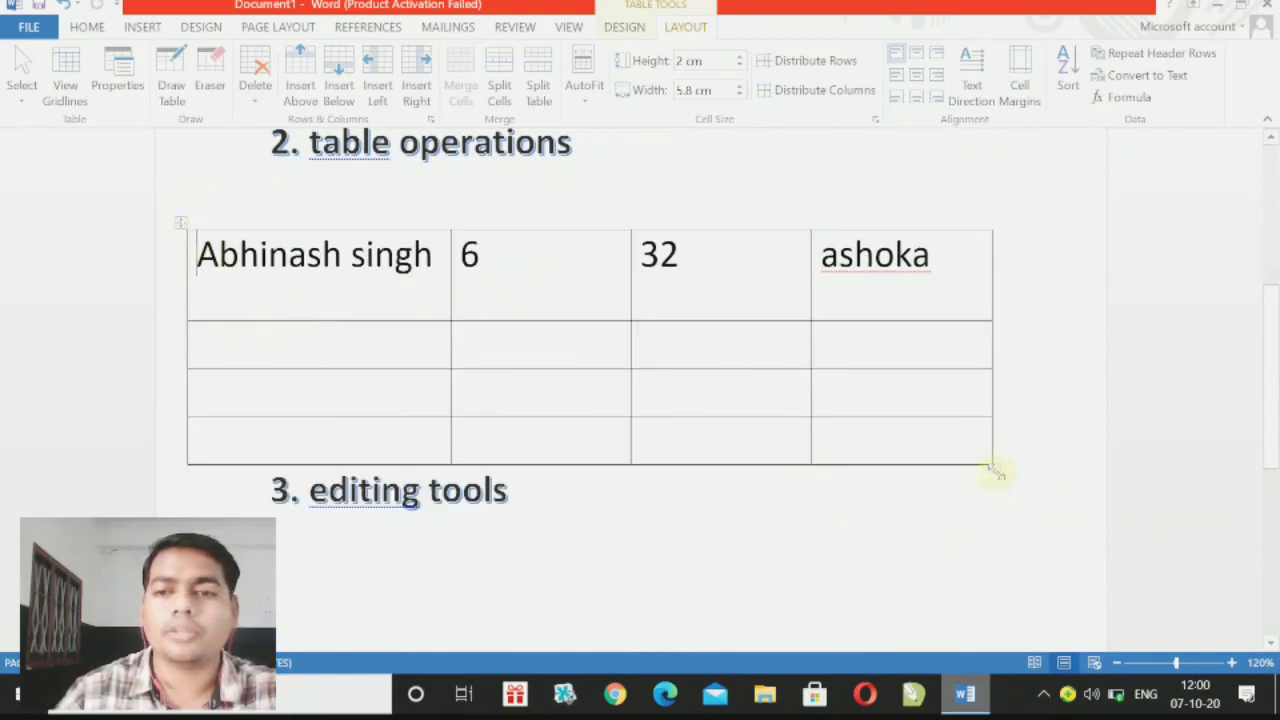
# Enlarge the whole table freehand until its first cell is about 3.8 cm high and 6.4 cm wide.
pyautogui.moveTo(995, 467); pyautogui.dragTo(1020, 651)
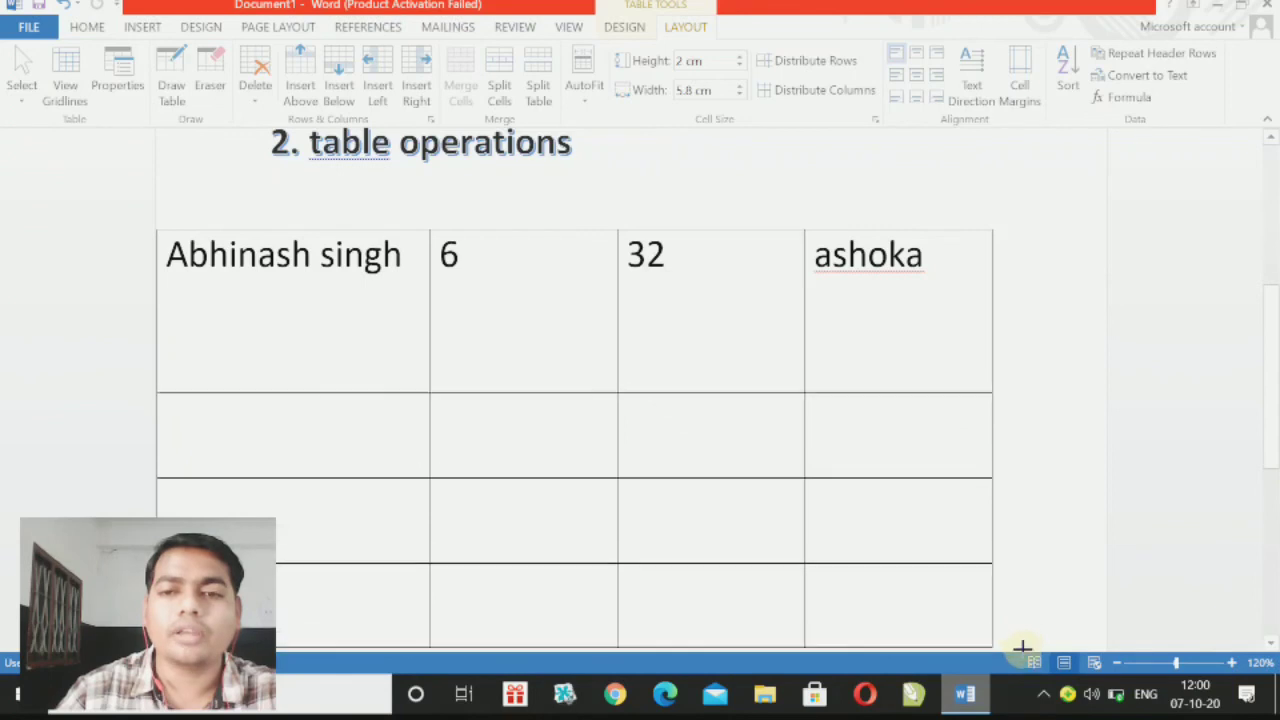
pyautogui.scroll(-3, 1020, 463)
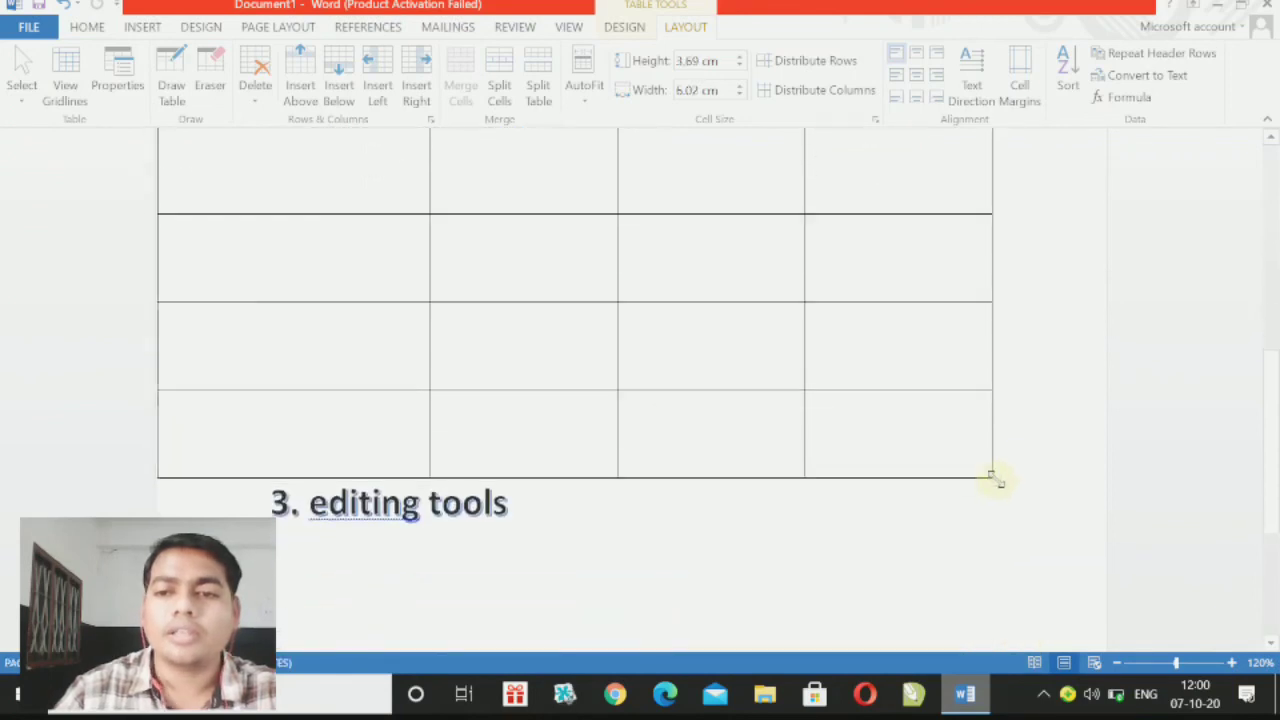
pyautogui.moveTo(994, 484); pyautogui.dragTo(978, 414)
pyautogui.scroll(3, 978, 414)
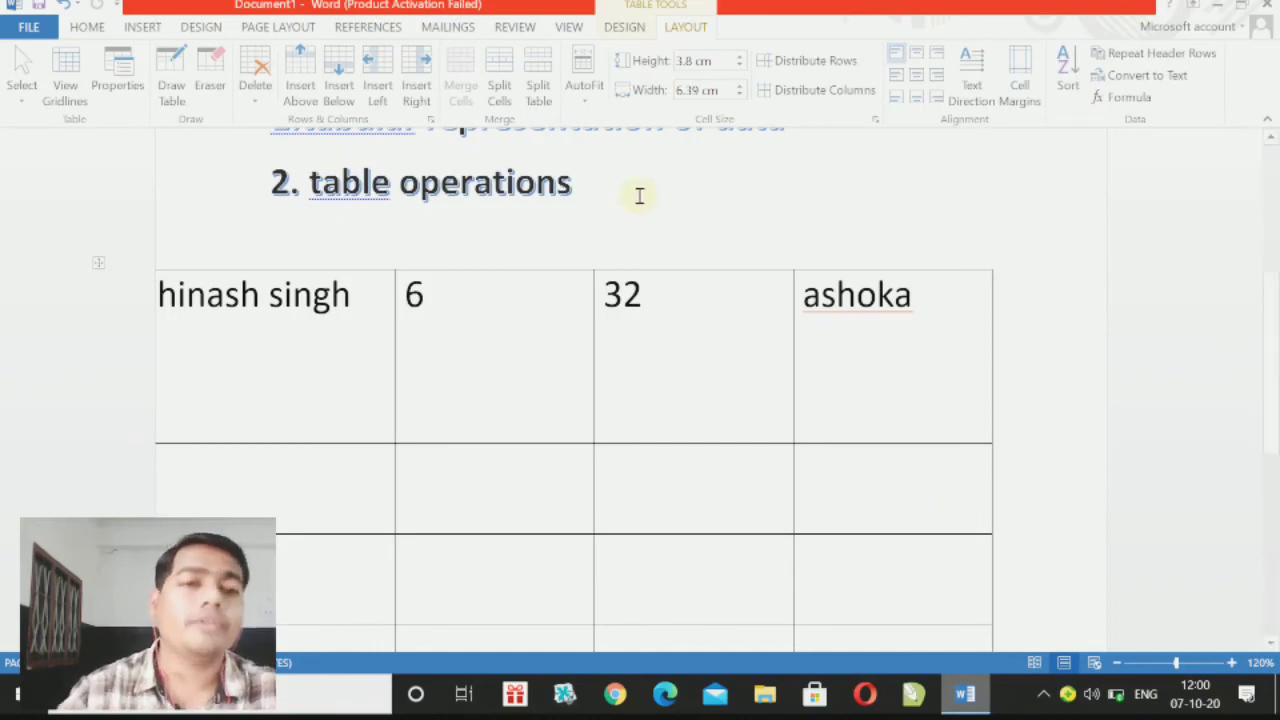
pyautogui.scroll(5, 680, 250)
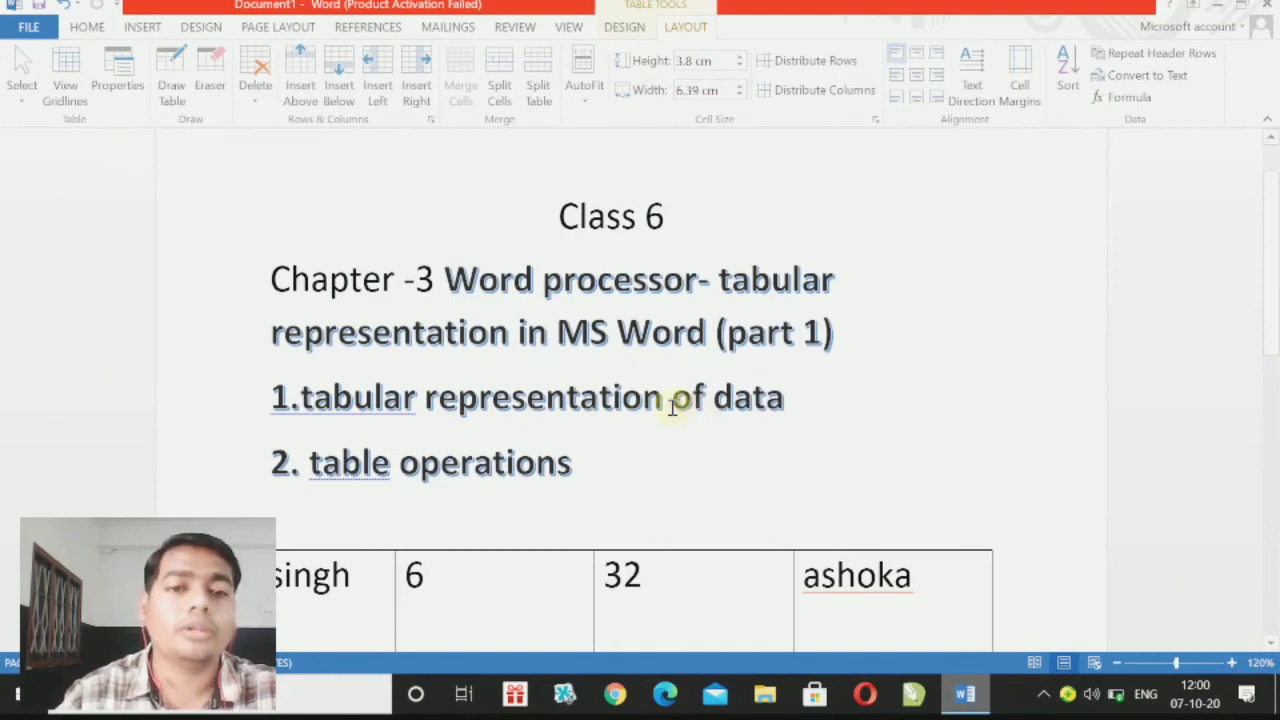
pyautogui.scroll(-3, 669, 404)
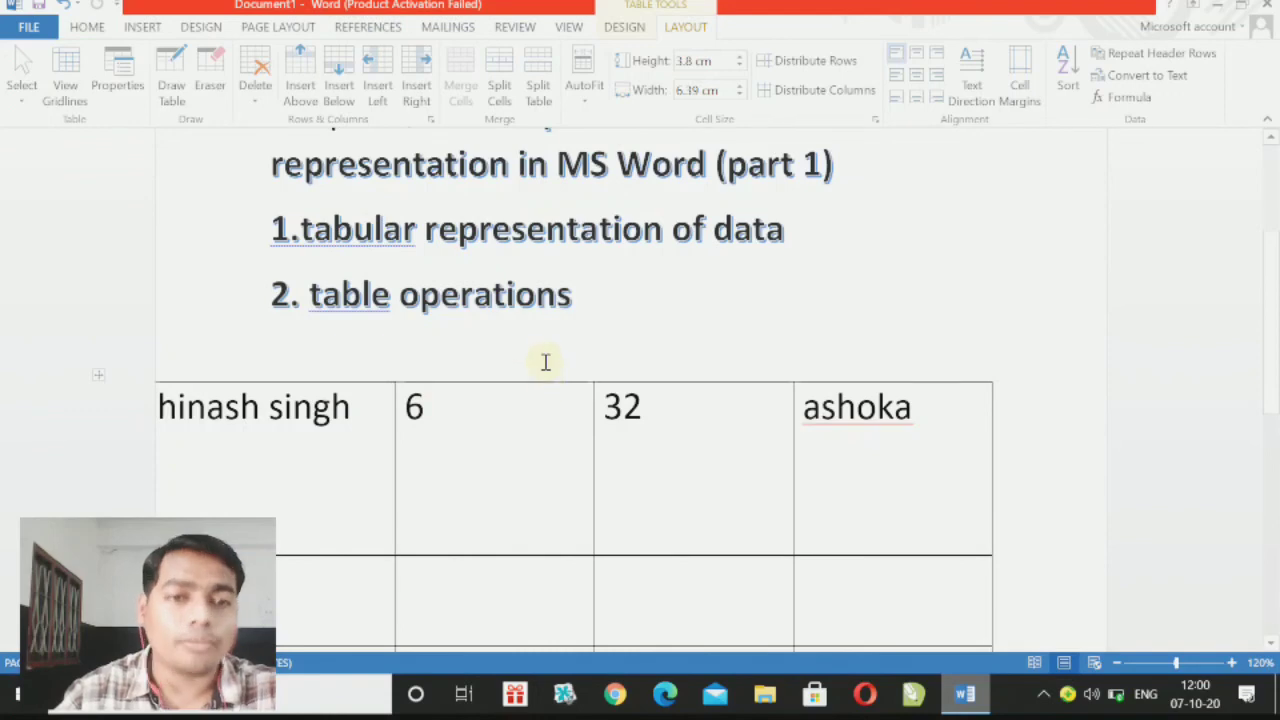
pyautogui.scroll(-10, 543, 362)
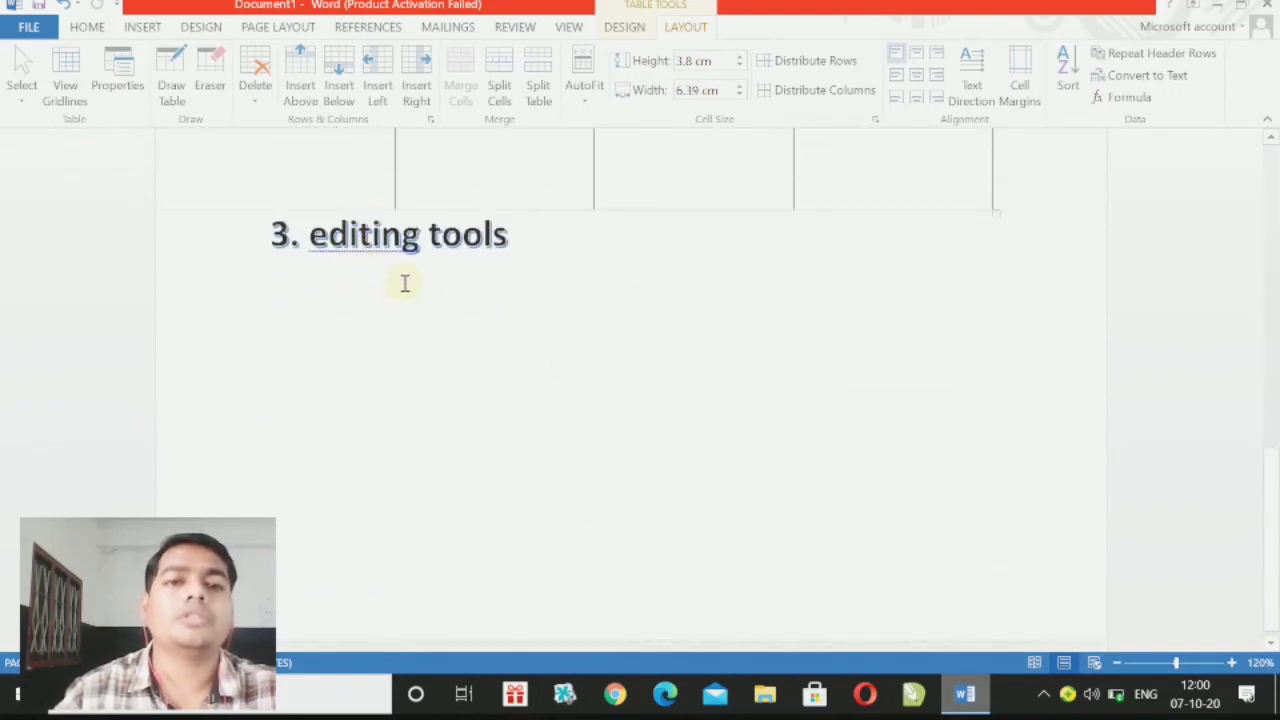